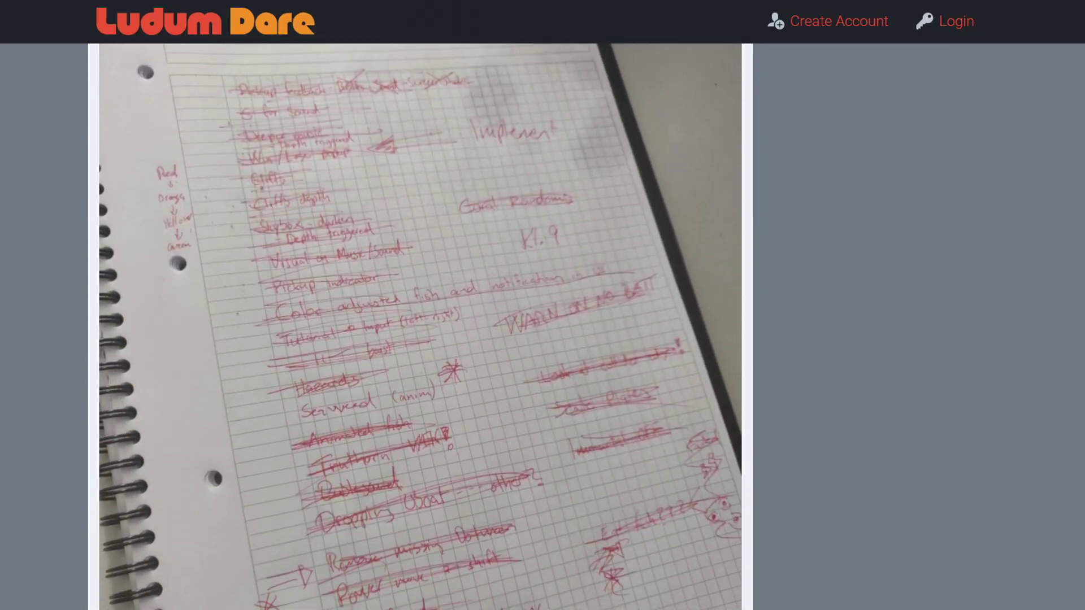
Switch from the Ludum Dare page to Word and create a blank document.
scroll(420, 326, "down", 20)
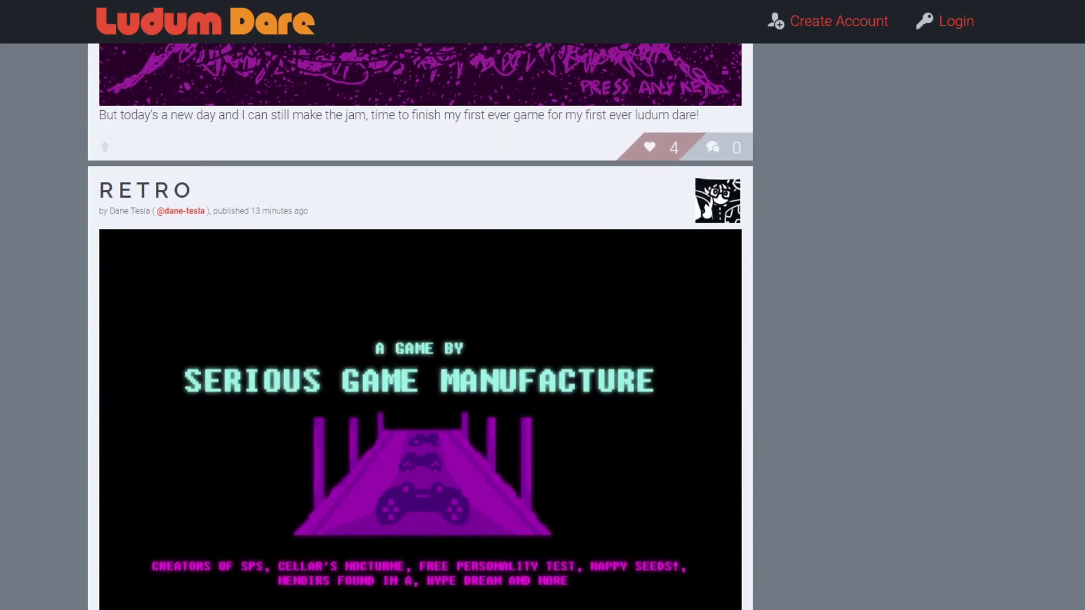
scroll(420, 327, "up", 20)
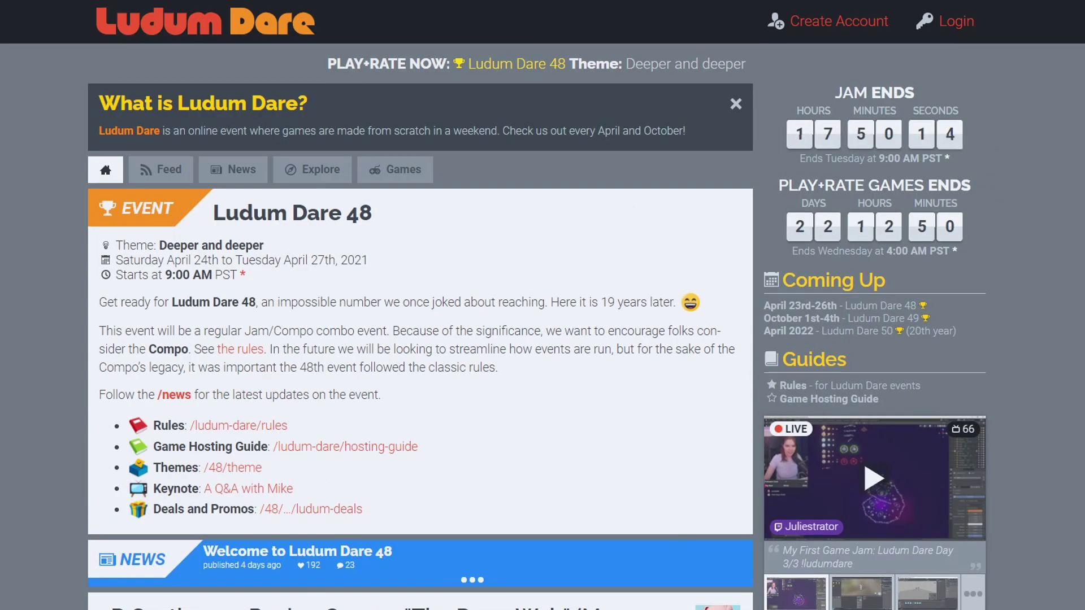
key("super")
type("word")
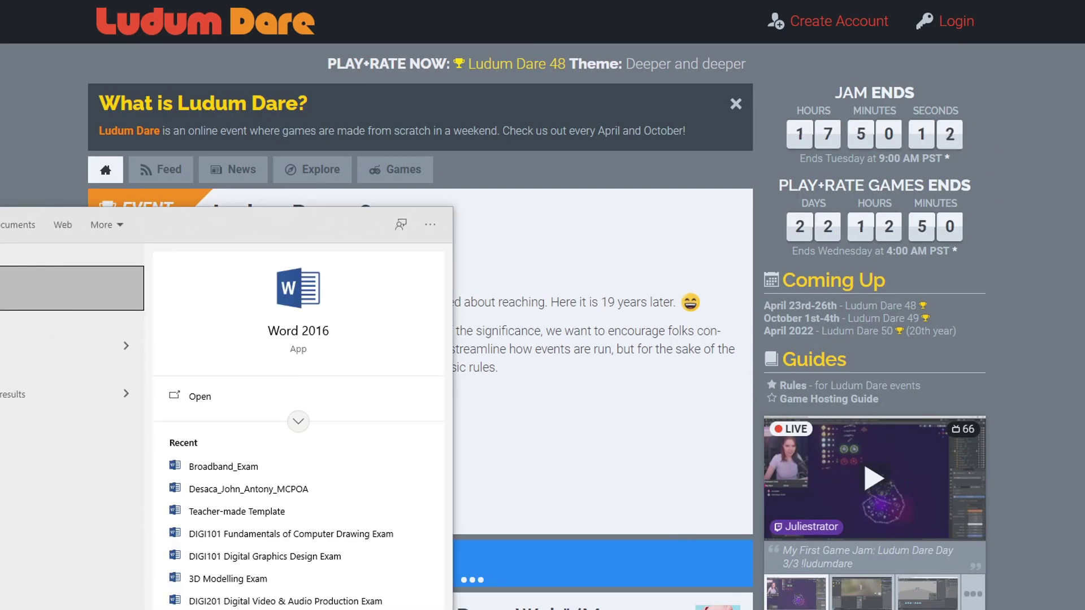
key("Return")
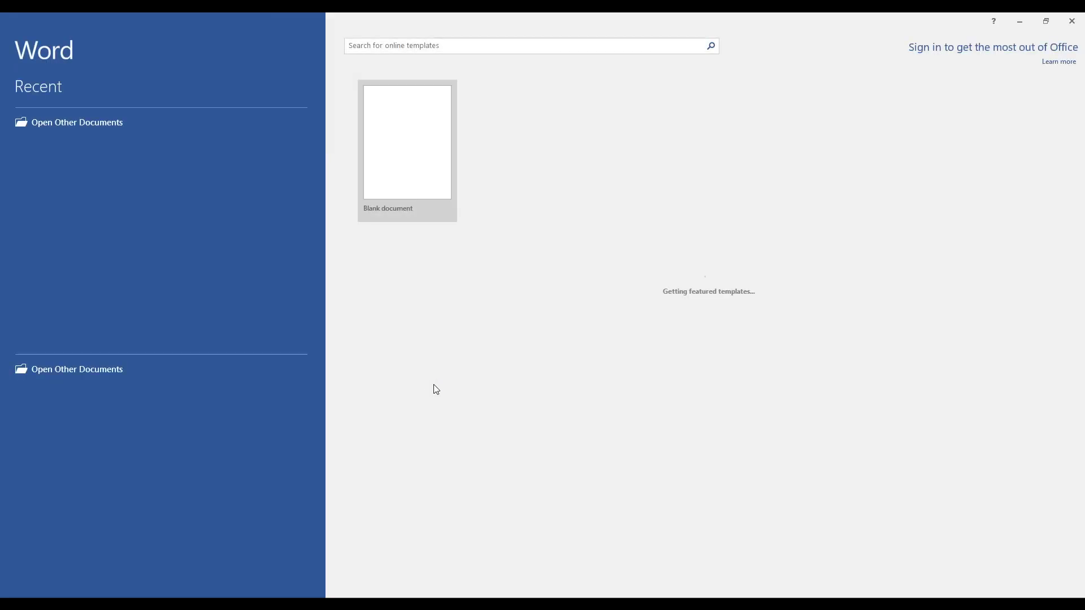
left_click(406, 174)
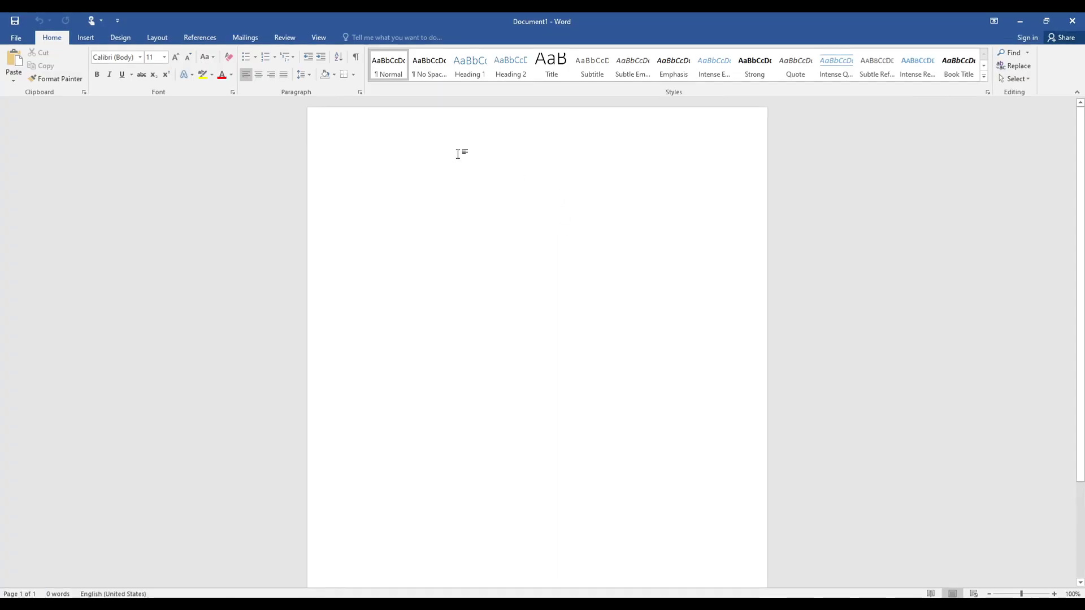
Enlarge the font size and enter the title DEEPER AND DEEPER.
left_click(176, 61)
left_click(177, 61)
left_click(177, 61)
left_click(177, 61)
left_click(176, 61)
left_click(176, 61)
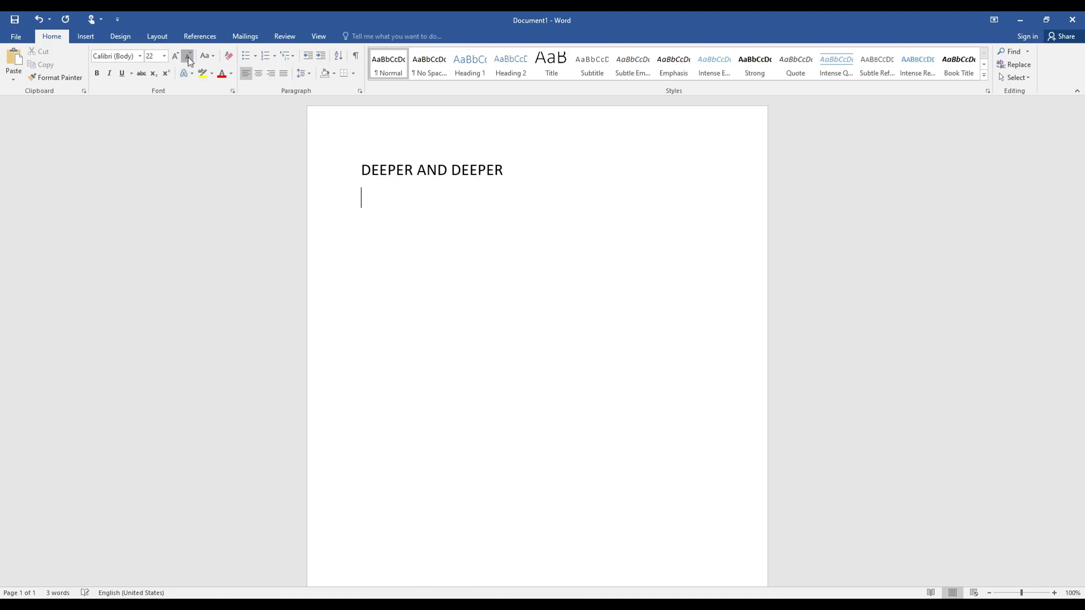
Add a Gameplay heading with an empty bulleted list below it and insert blank lines above the heading.
type("Gameplay")
key("Return")
left_click(246, 55)
left_click(361, 194)
key("Return")
left_click(378, 186)
key("Return")
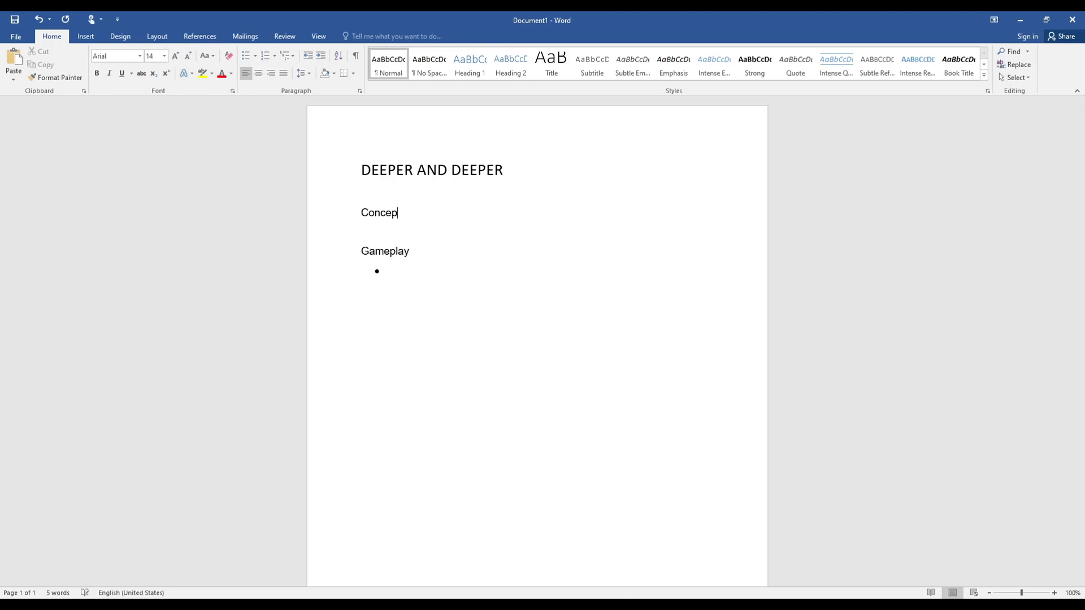
Add a Concept heading above Gameplay and start its bulleted list with "Enter the Gungeon-like game.".
type("Concept")
key("Return")
left_click(246, 56)
type("Enter")
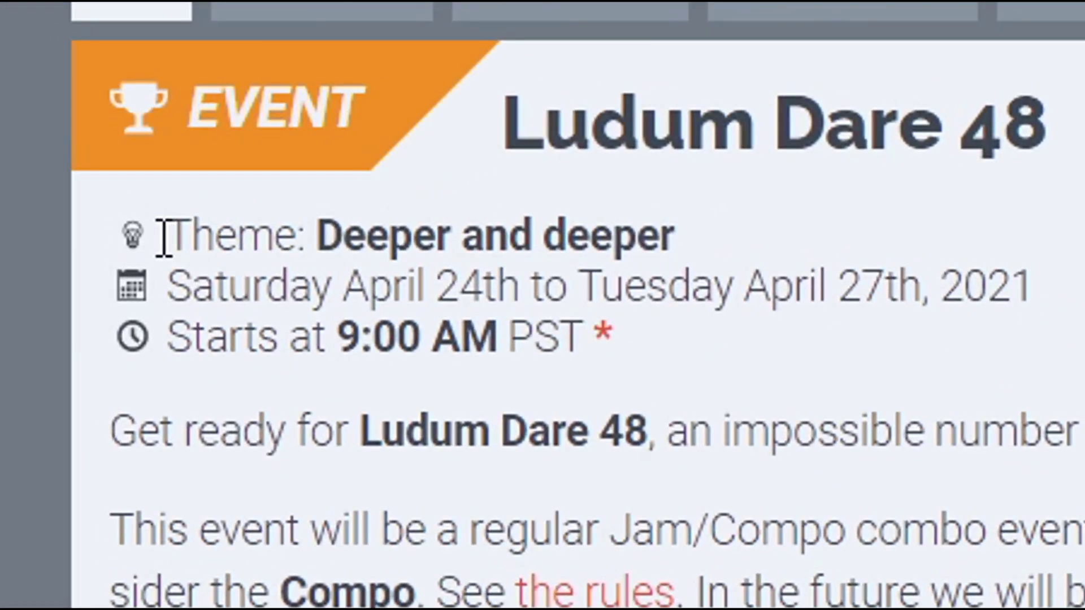
left_click_drag(164, 237, 720, 241)
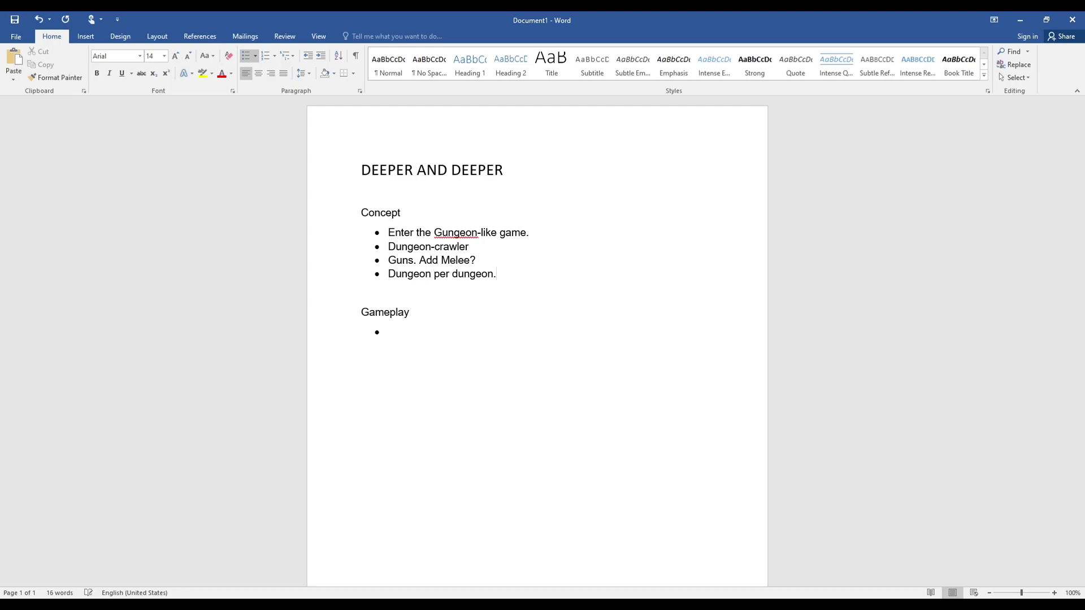
Remove the period after "Dungeon per dungeon" and add the bullet "Once you enter a dungeon, you need to survive and defeat all enemies to enter another room".
key("BackSpace")
key("Return")
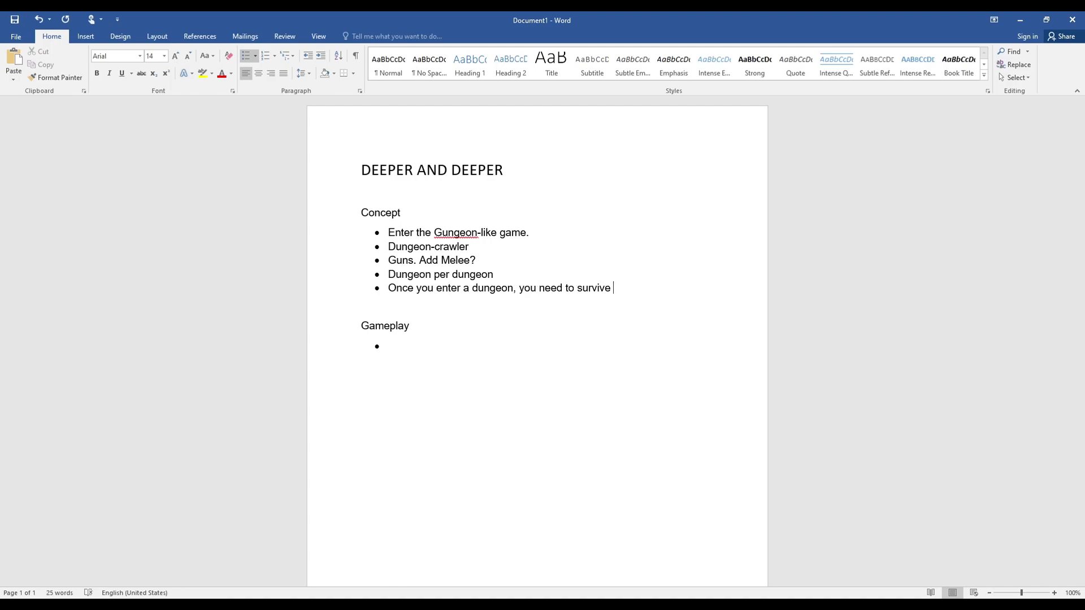
type("l enemies to enter another room")
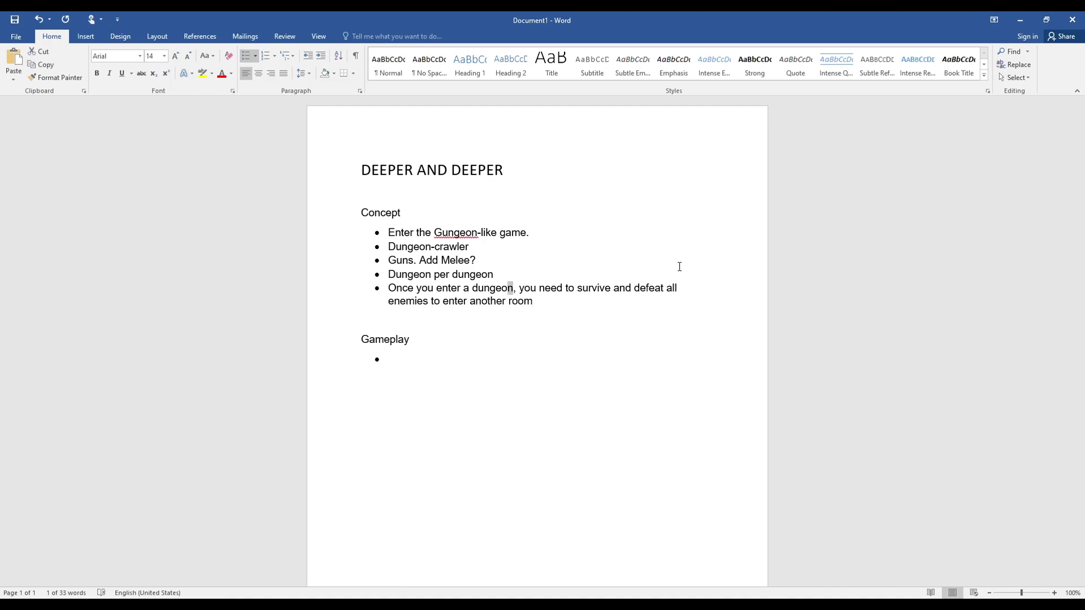
key("Delete")
key("ctrl+z")
key("Home")
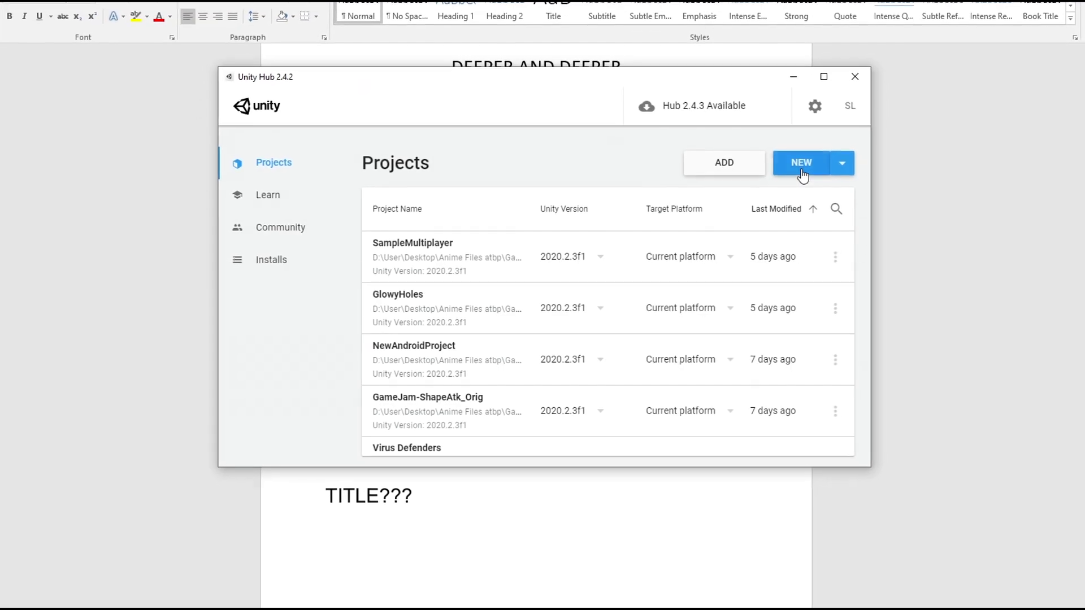
In Unity Hub, create a new 2D project named "Ludum Dare Deeper and Deeper Game".
left_click(800, 170)
left_click(313, 247)
triple_click(672, 221)
key("BackSpace")
type("Ludum Dare ")
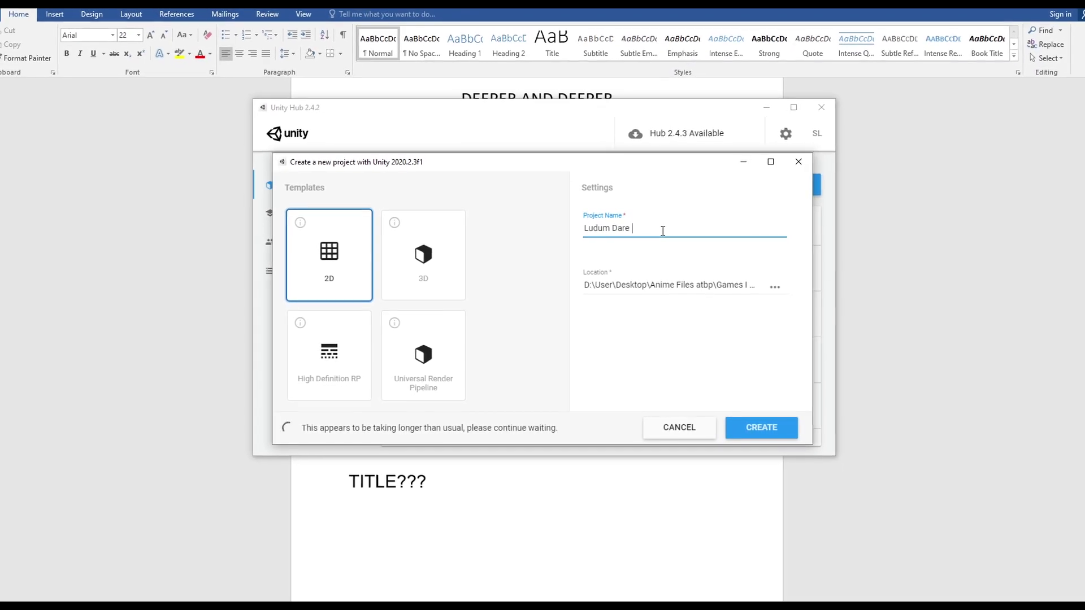
type("Deeper and Deeper Game")
left_click(760, 427)
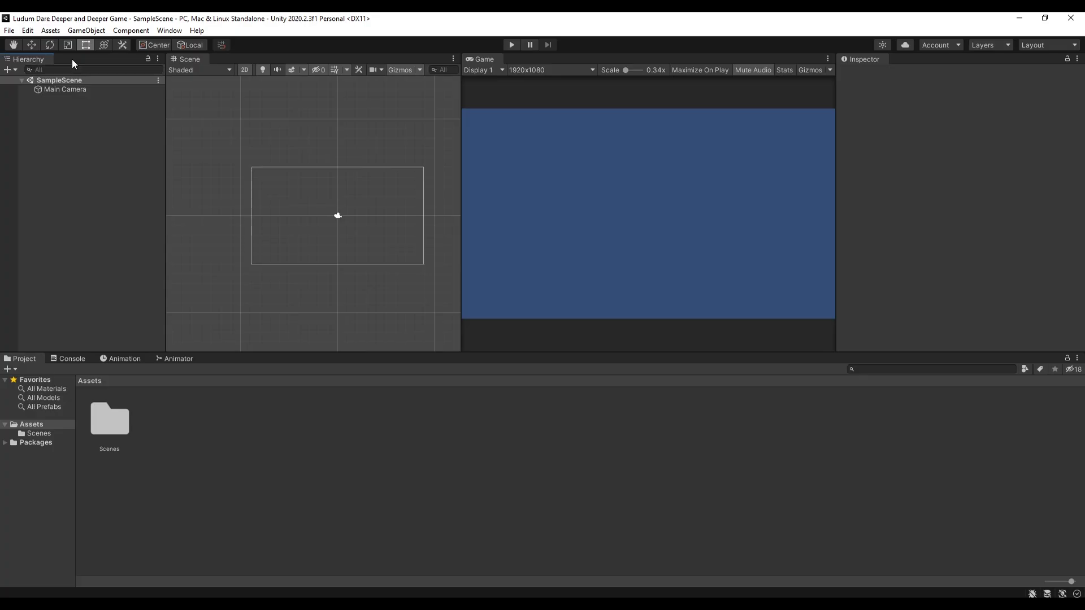
Create two folders named Scripts and Sprites in the project's Assets folder.
right_click(148, 393)
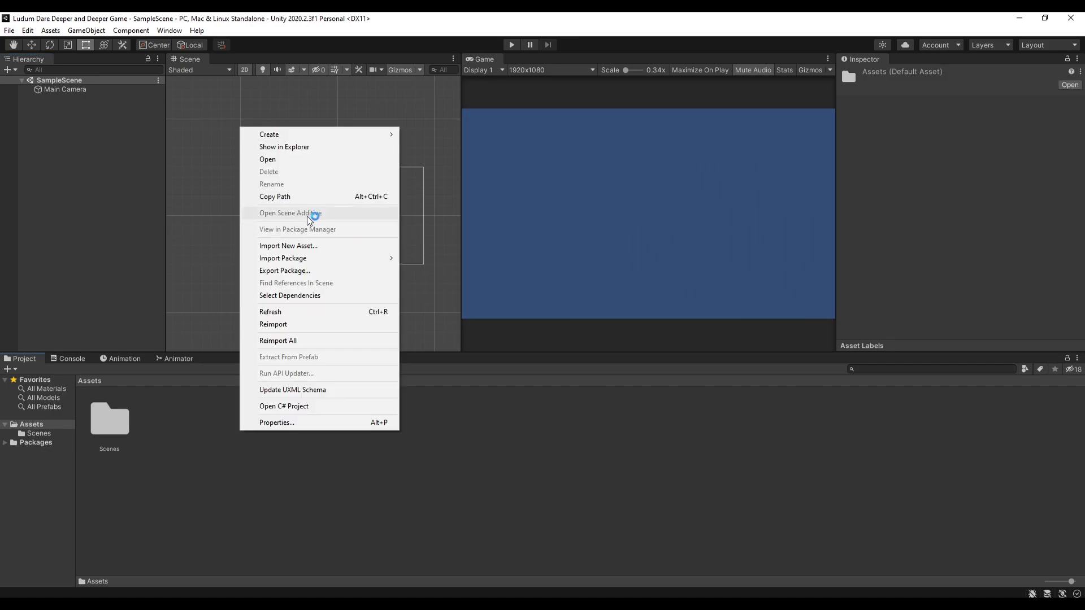
left_click(497, 136)
key("Return")
right_click(336, 554)
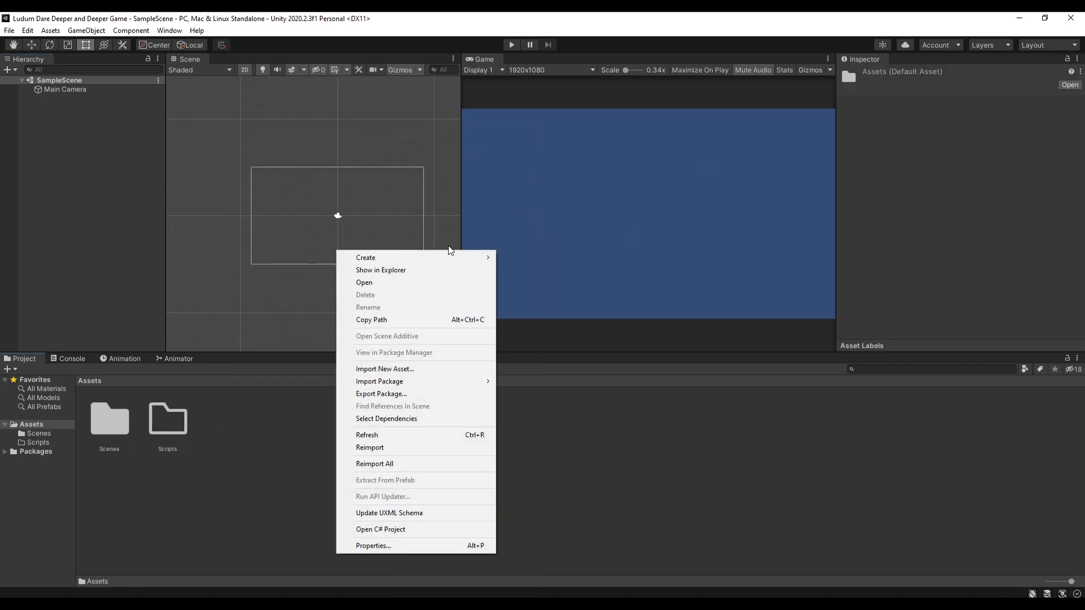
mouse_move(451, 256)
left_click(543, 166)
key("BackSpace")
type("Sprites")
key("Return")
Create two more folders named Audio and Fonts in the Assets folder.
right_click(516, 445)
left_click(703, 148)
type("Audio")
right_click(548, 404)
left_click(694, 120)
left_click(784, 111)
right_click(631, 416)
mouse_move(706, 120)
left_click(825, 120)
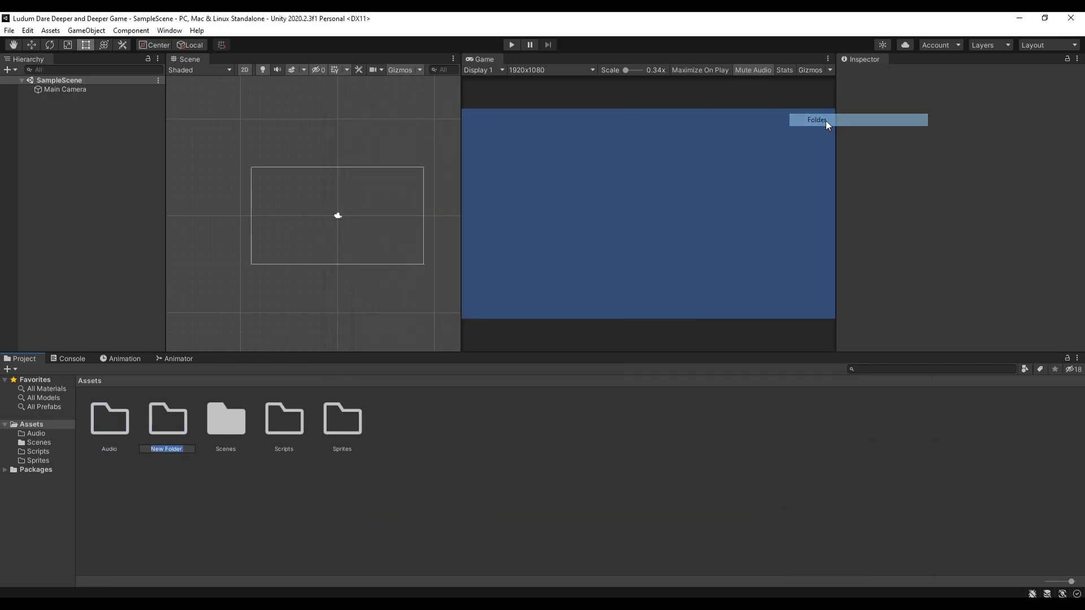
type("Fonts")
key("Return")
Create a square sprite named Box inside the Sprites folder.
right_click(516, 500)
left_click(416, 446)
double_click(342, 421)
right_click(149, 440)
mouse_move(225, 144)
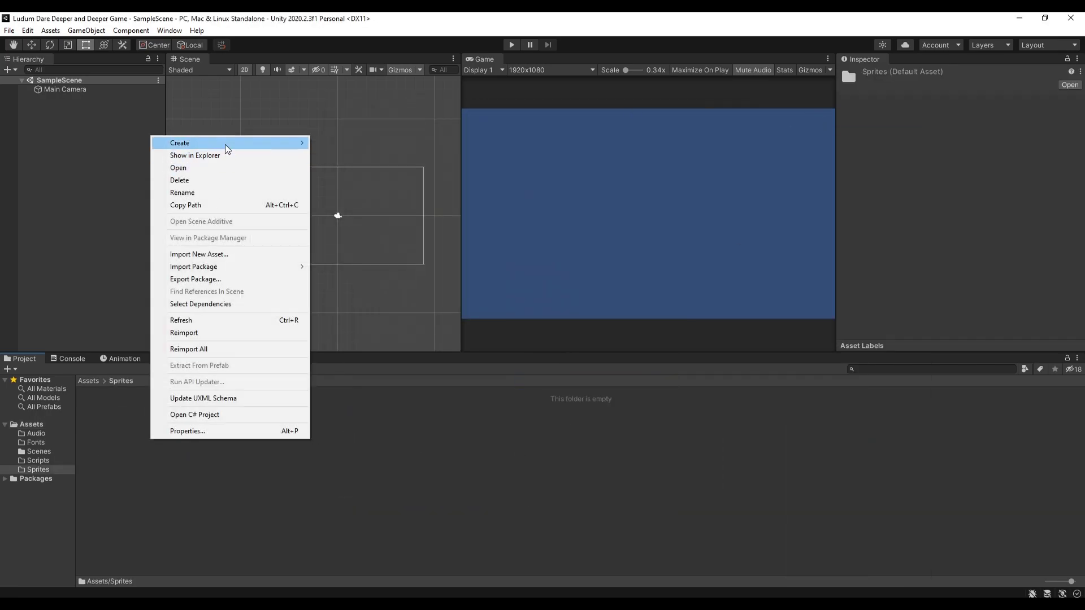
mouse_move(367, 168)
mouse_move(506, 168)
left_click(606, 169)
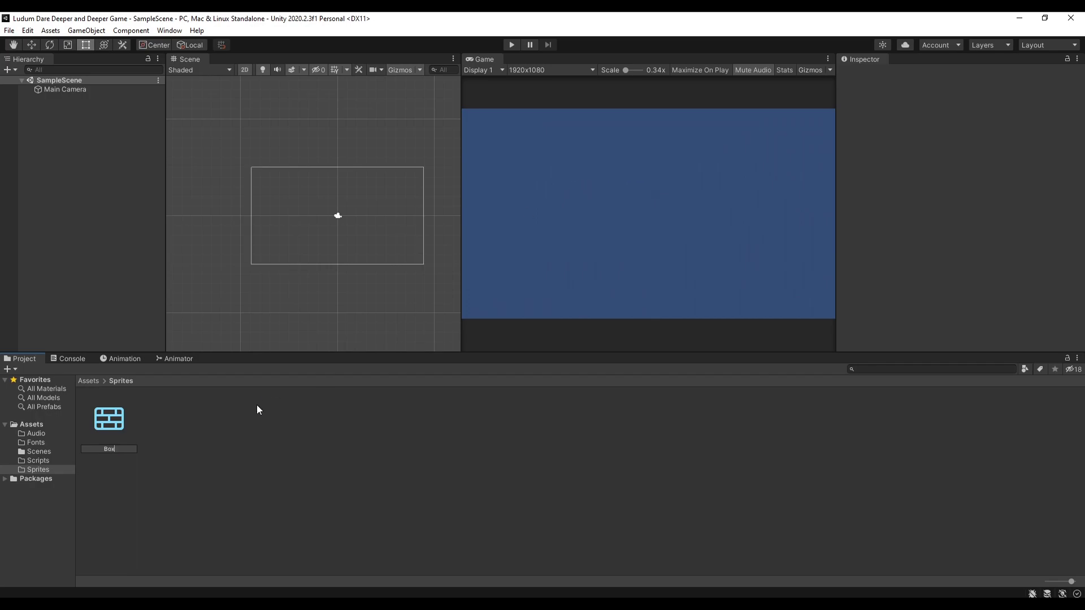
key("Return")
Add the Box sprite to SampleScene as an object named Player and narrow the Scene view.
left_click_drag(110, 420, 104, 216)
left_click_drag(461, 169, 324, 194)
left_click(979, 74)
left_click(361, 418)
double_click(54, 99)
scroll(296, 259, "down", 20)
middle_click_drag(293, 257, 281, 248)
left_click_drag(329, 241, 439, 228)
scroll(362, 213, "down", 10)
middle_click_drag(363, 208, 315, 172)
left_click(353, 432)
Create a C# script named PlayerController in the Scripts folder and open it for editing in Visual Studio.
left_click(38, 460)
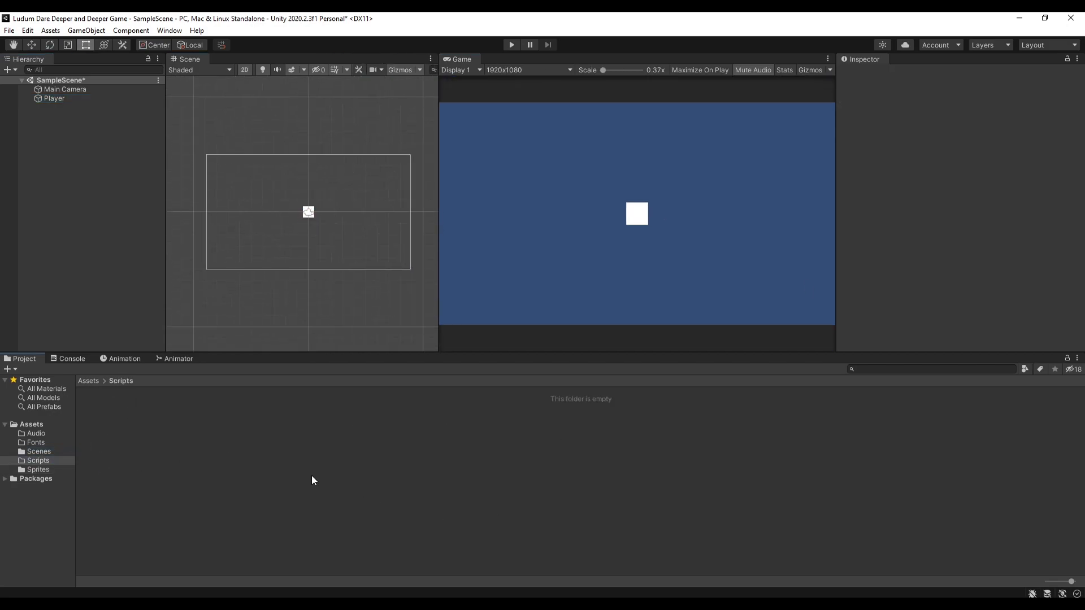
right_click(313, 476)
left_click(515, 181)
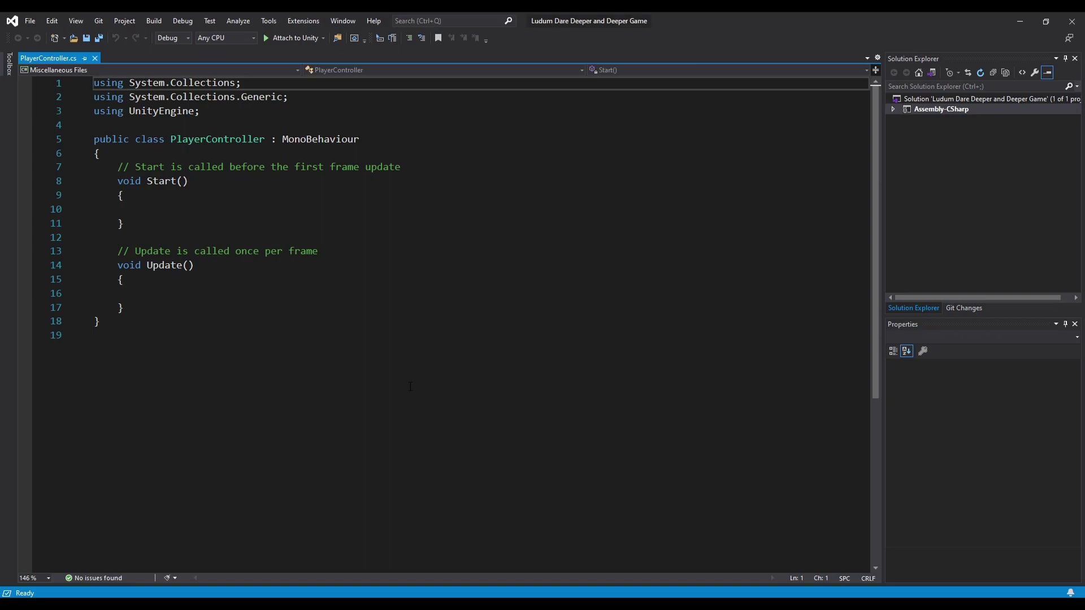
Move the opening braces of the PlayerController class, Start and Update onto their declaration lines and add blank lines at the top of the class.
left_click(287, 155)
key("Left")
key("BackSpace")
key("Right")
key("Return")
key("Return")
key("Down")
key("Down")
key("Down")
key("BackSpace")
key("BackSpace")
key("BackSpace")
key("BackSpace")
key("BackSpace")
key("Down")
key("Down")
key("Down")
key("Down")
key("Down")
key("End")
key("Delete")
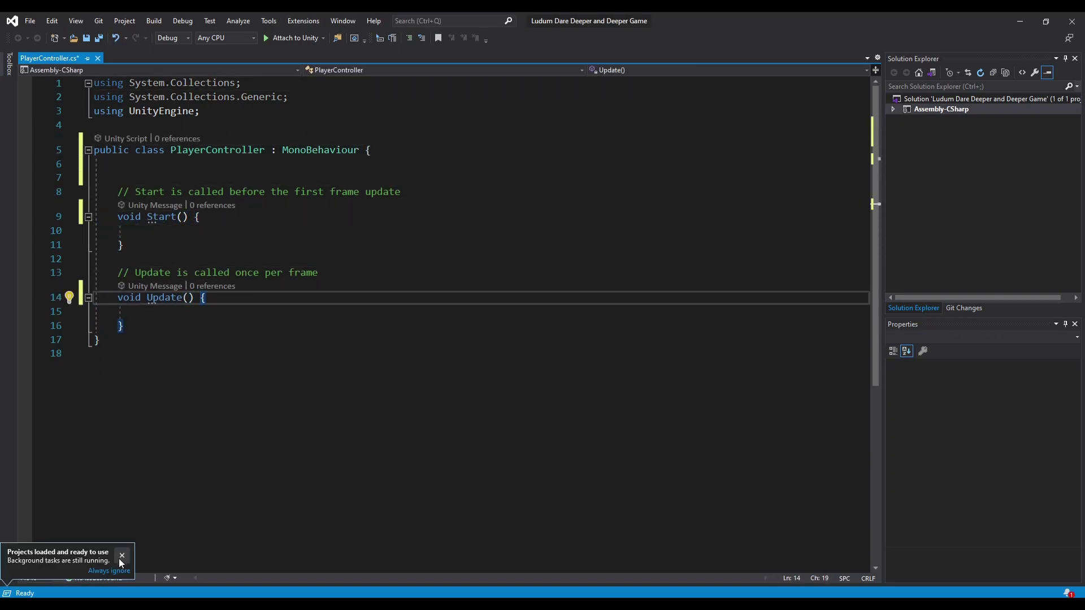
Declare "public float moveSpeed;" at the top of the PlayerController class and start a public Vector2 field.
left_click(305, 169)
key("Return")
type("public float moveSpeed;")
key("Return")
type("public Vector2 ")
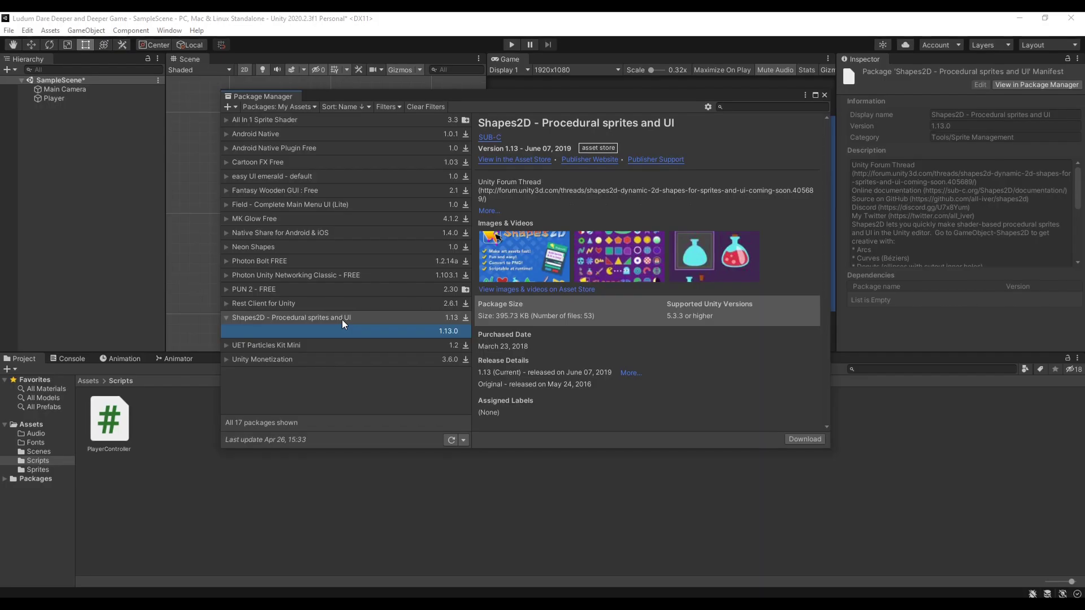
In Unity, download the "Shapes2D - Procedural sprites and UI" package and import it without its Demos folder.
left_click(805, 438)
left_click(812, 439)
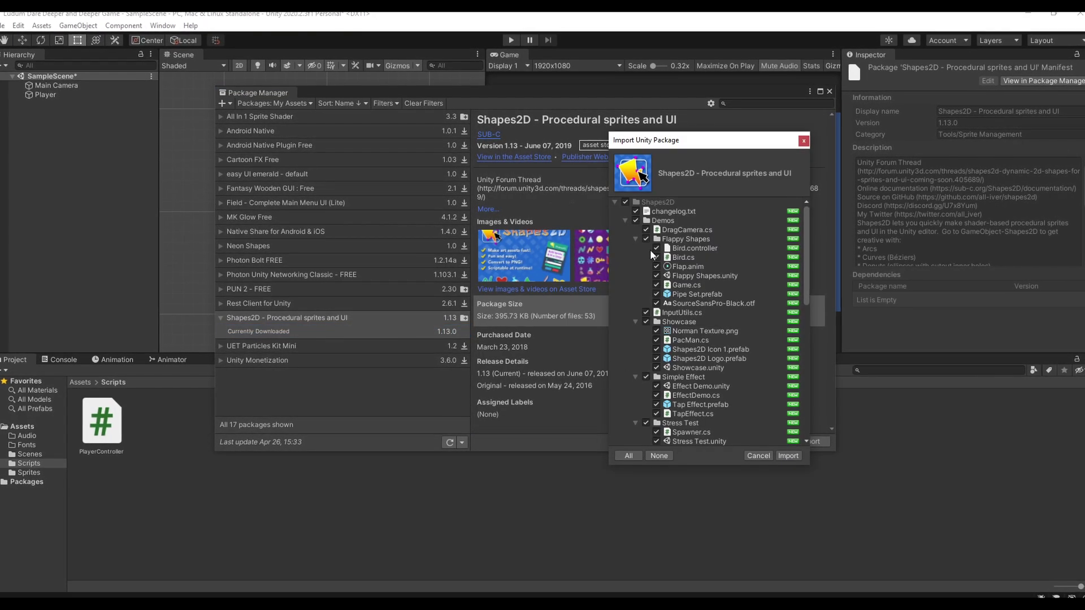
left_click(635, 322)
left_click(635, 239)
left_click(635, 266)
left_click(635, 276)
left_click(635, 276)
left_click(635, 285)
left_click(625, 294)
left_click(636, 330)
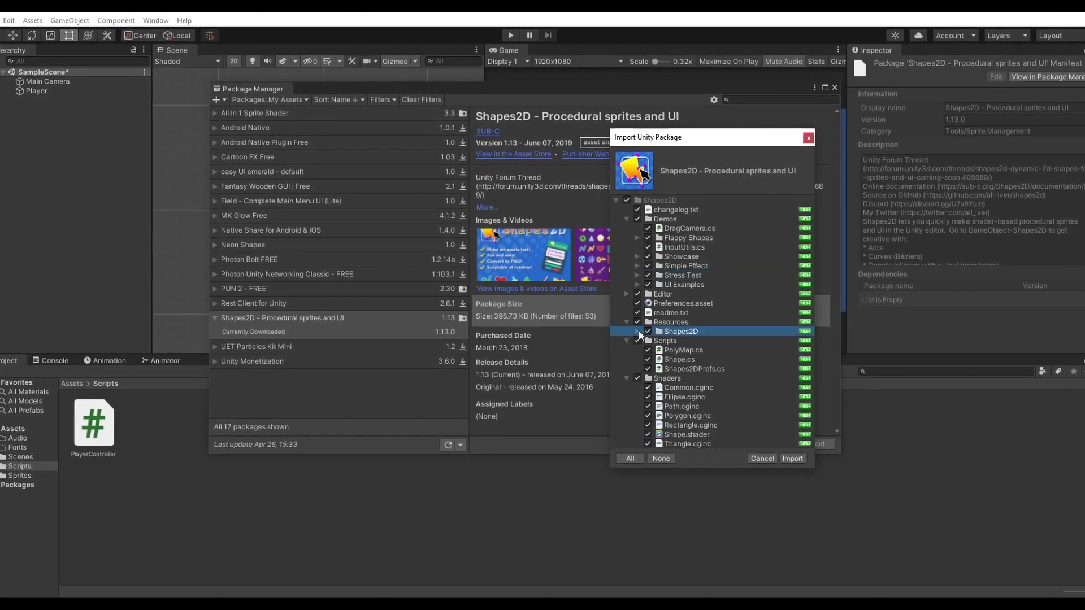
left_click(626, 322)
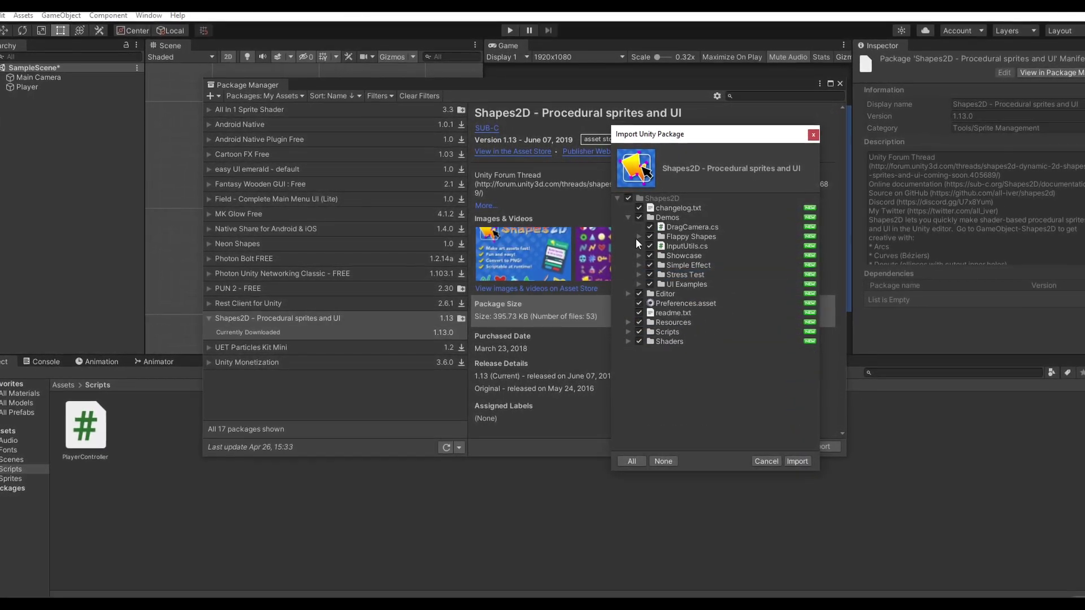
left_click(628, 217)
left_click(639, 217)
left_click(797, 462)
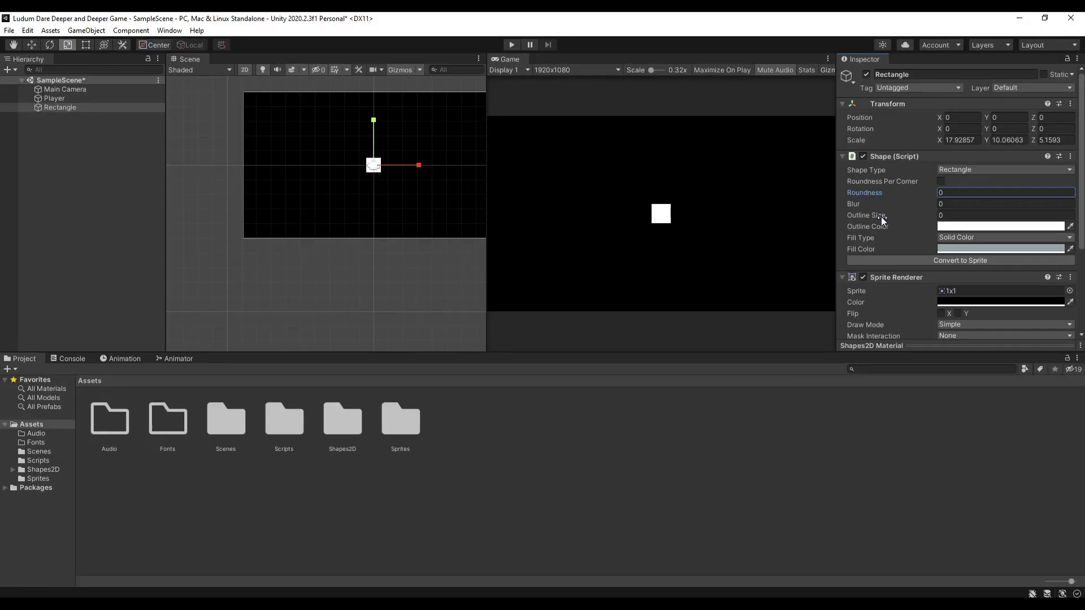
Set the Rectangle's Sprite Renderer color to white (FFFFFF) and its shape outline size to 0.16.
left_click(960, 303)
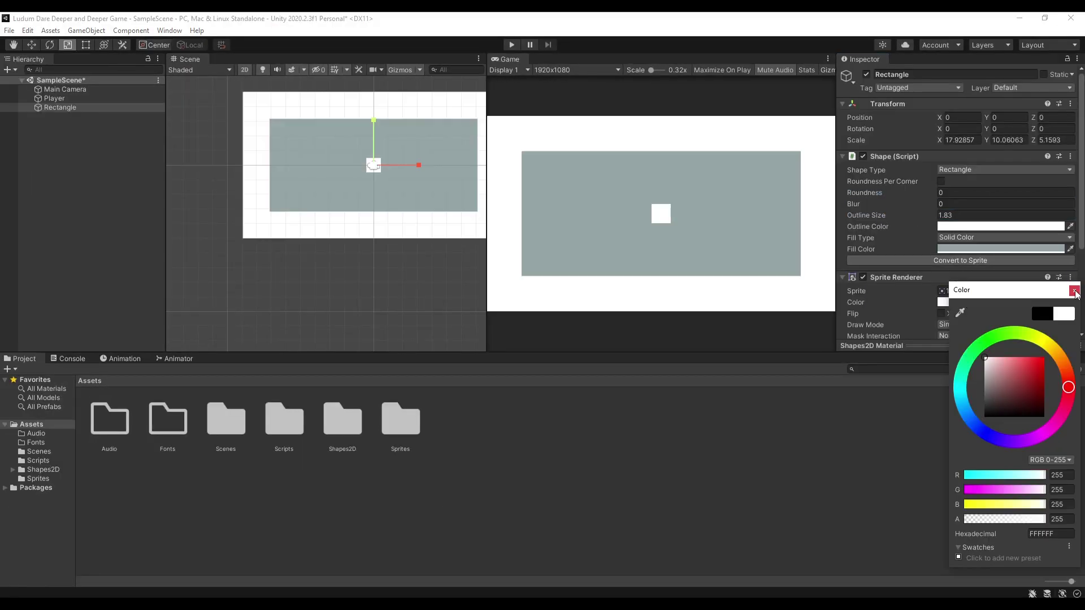
left_click(1074, 291)
left_click_drag(866, 215, 778, 215)
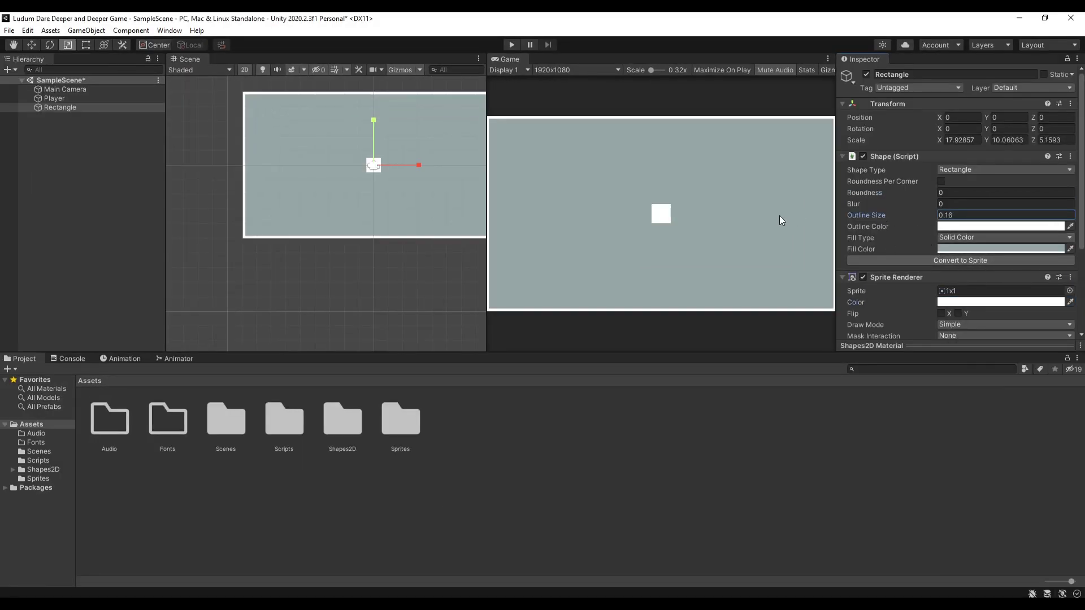
Set the Rectangle's shape fill color to black.
left_click(986, 226)
left_click(1073, 216)
left_click(977, 248)
left_click_drag(994, 339, 981, 369)
left_click(1073, 241)
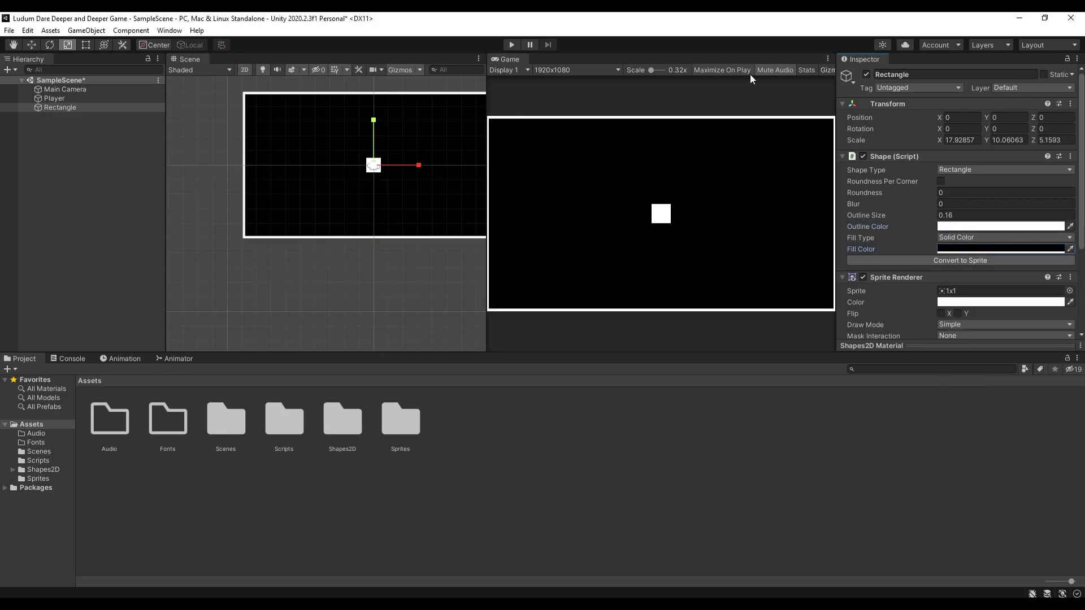
Resize the Rectangle in the scene to a scale of about 17.80 by 10.01.
scroll(338, 177, "up", 6)
scroll(339, 178, "down", 3)
middle_click_drag(383, 155, 370, 168)
left_click_drag(372, 166, 374, 170)
key("t")
scroll(334, 158, "up", 8)
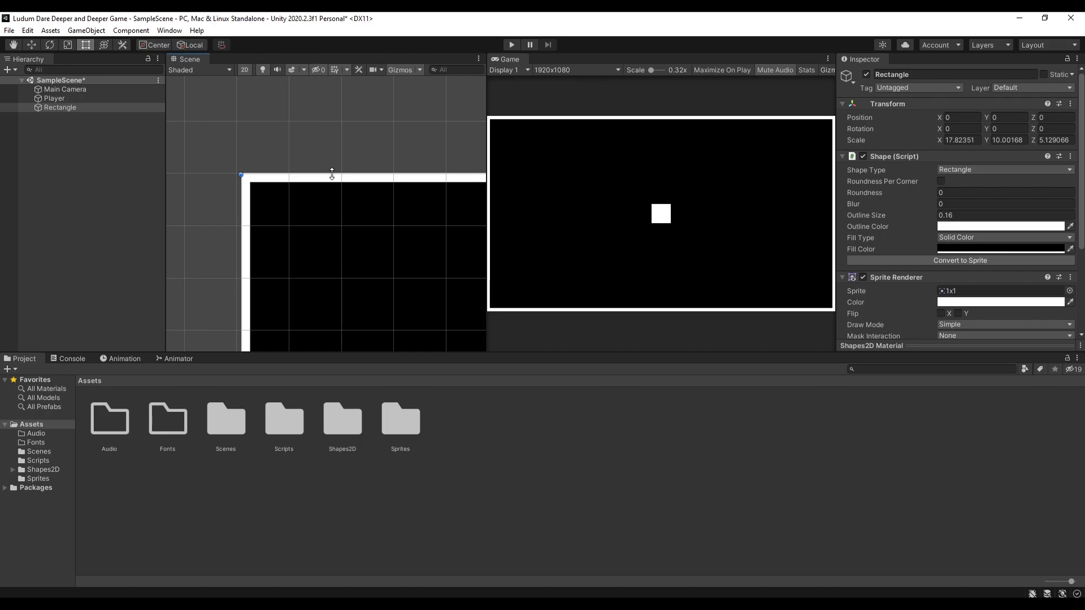
left_click_drag(242, 220, 243, 221)
scroll(364, 229, "down", 8)
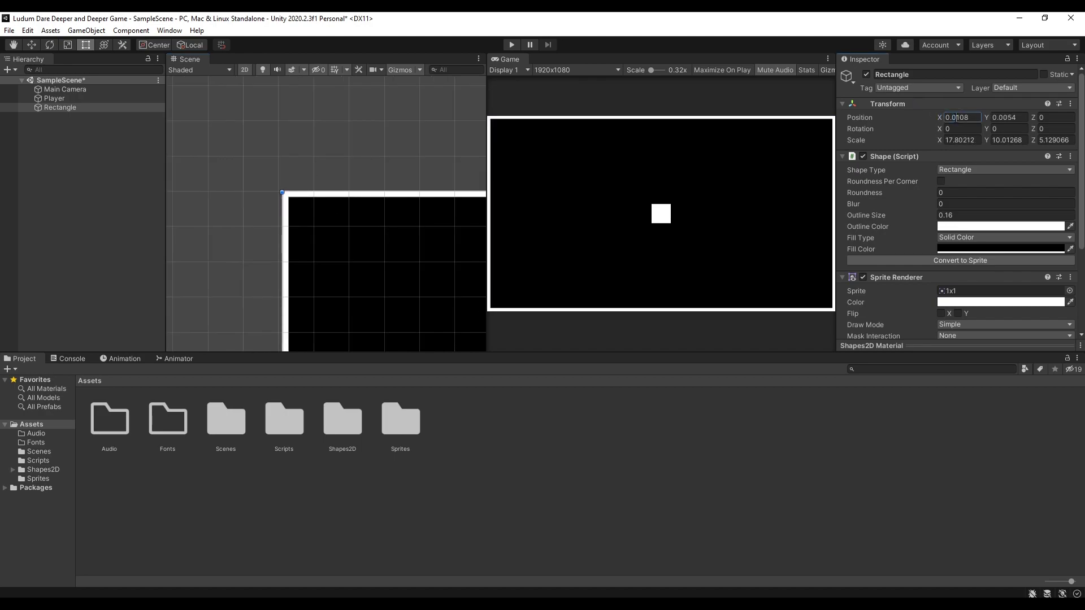
Set the Rectangle's X and Y position to 0.
left_click(950, 117)
type("0")
key("Tab")
type("0")
Thin the Rectangle's outline size to 0.03 and set its blur to 0.12.
left_click_drag(875, 217, 873, 216)
scroll(412, 247, "down", 10)
middle_click_drag(411, 247, 266, 157)
scroll(266, 157, "down", 6)
scroll(997, 279, "down", 4)
scroll(961, 268, "up", 4)
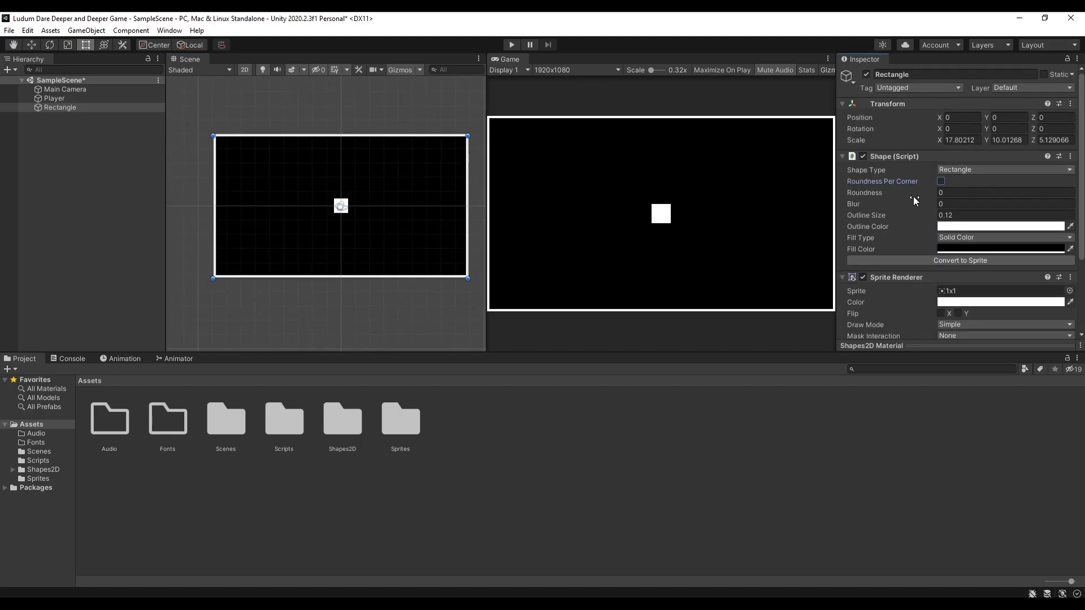
mouse_move(844, 205)
left_mouse_down()
mouse_move(848, 222)
mouse_move(845, 202)
left_mouse_up()
key("shift+space")
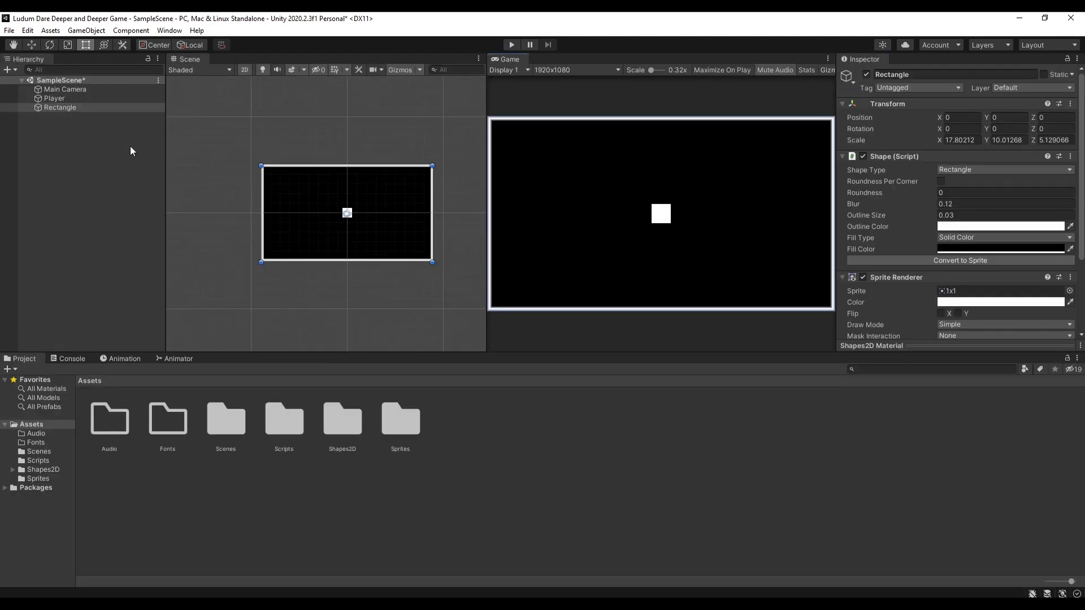
Increase the Main Camera's orthographic size slightly and scale the Rectangle uniformly to about 20.94 by 11.78.
left_click(65, 90)
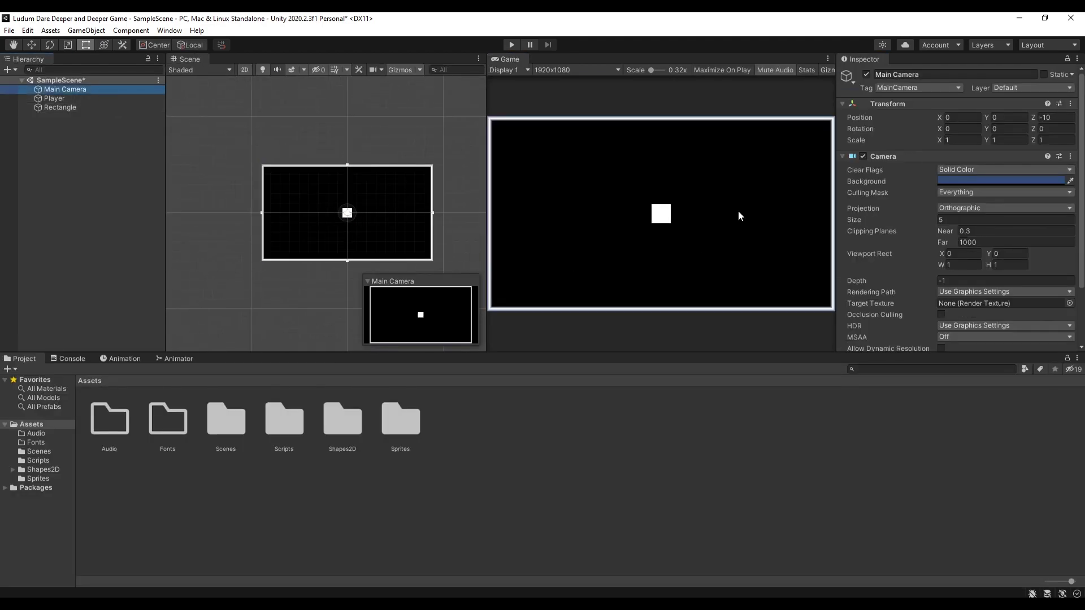
mouse_move(863, 220)
left_mouse_down()
mouse_move(907, 220)
mouse_move(869, 222)
left_mouse_up()
left_click(70, 107)
scroll(326, 205, "up", 5)
key("r")
left_click_drag(364, 218, 373, 219)
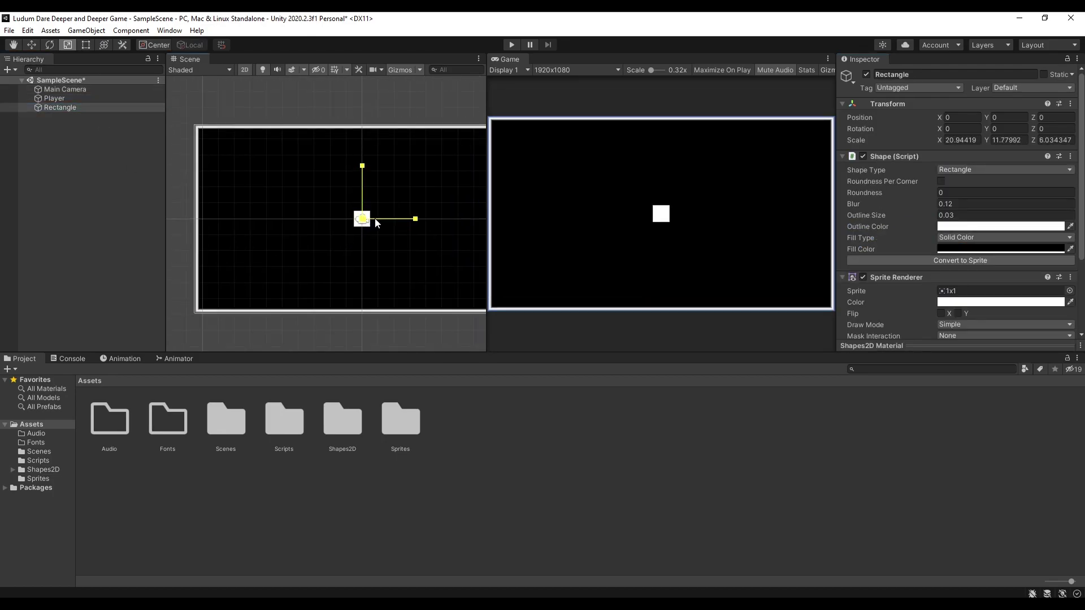
Playtest the player's movement inside the enlarged rectangle in a maximized game view.
key("shift+space")
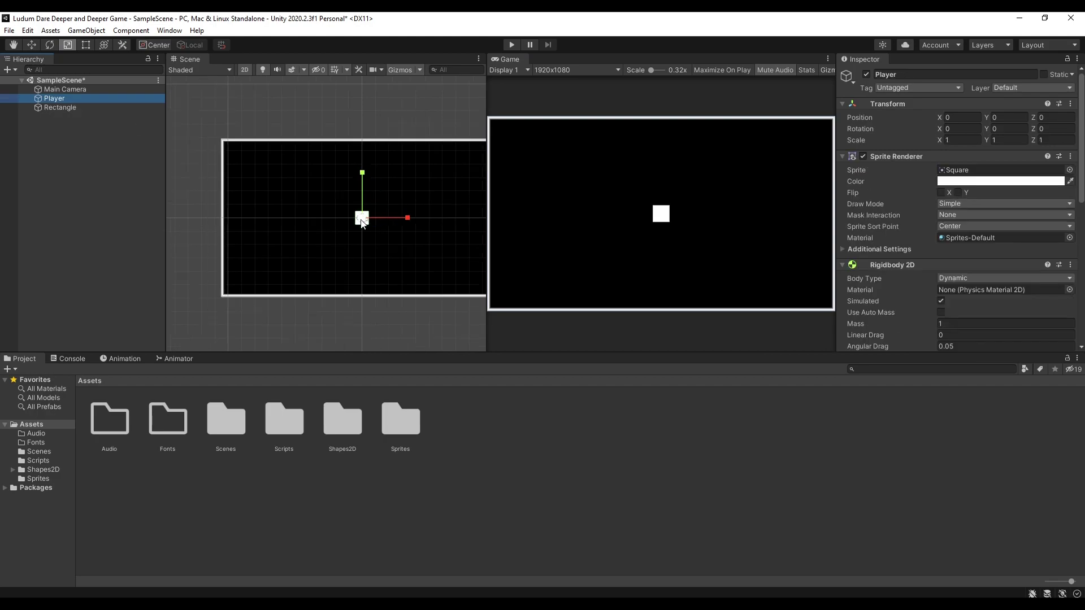
key("ctrl+p")
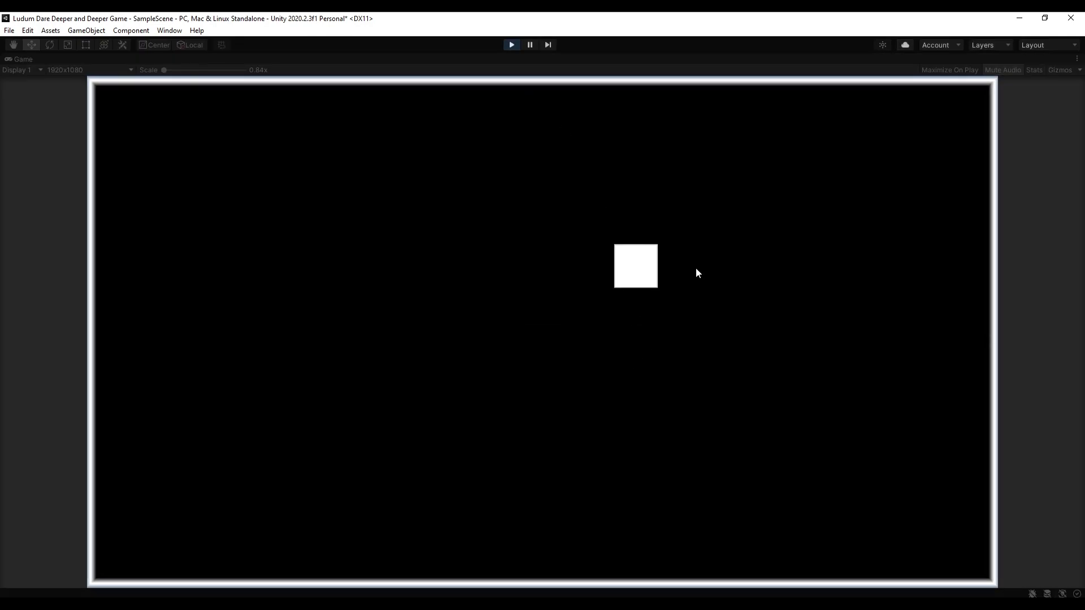
key("ctrl+p")
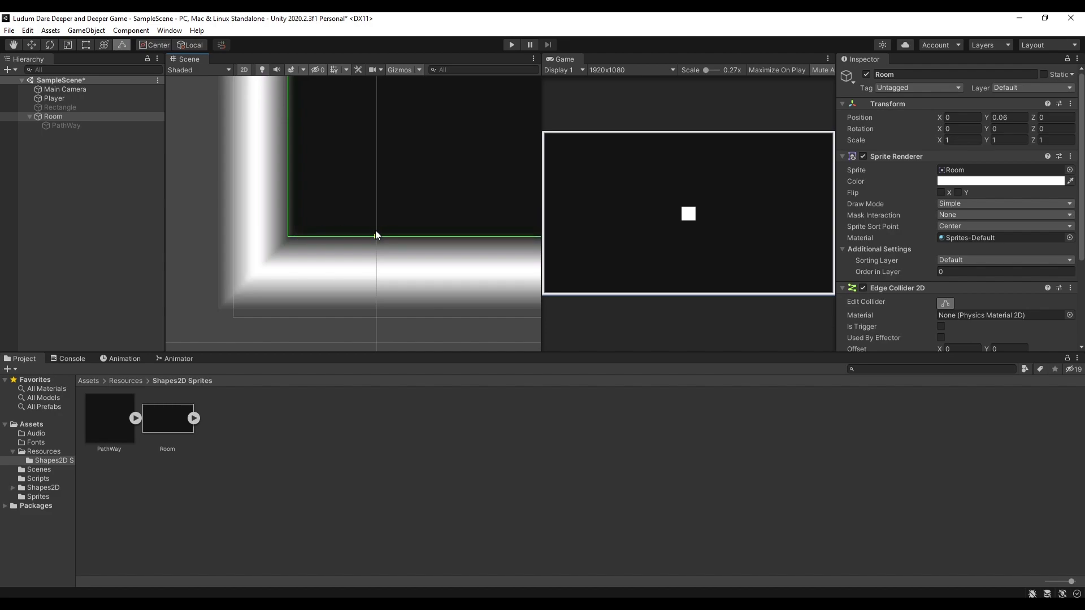
Check the Room's edge collider along the inner wall and playtest the player against the walls.
middle_click_drag(385, 242, 262, 286)
key("ctrl+p")
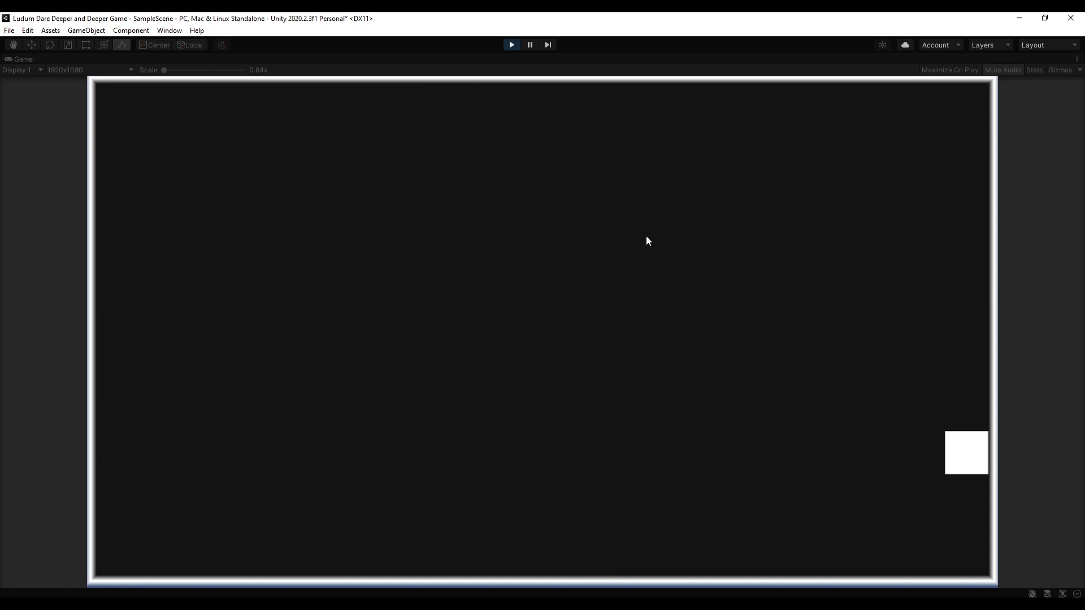
left_click(511, 45)
Open the choice of components to add to the PathWay object.
scroll(978, 289, "down", 5)
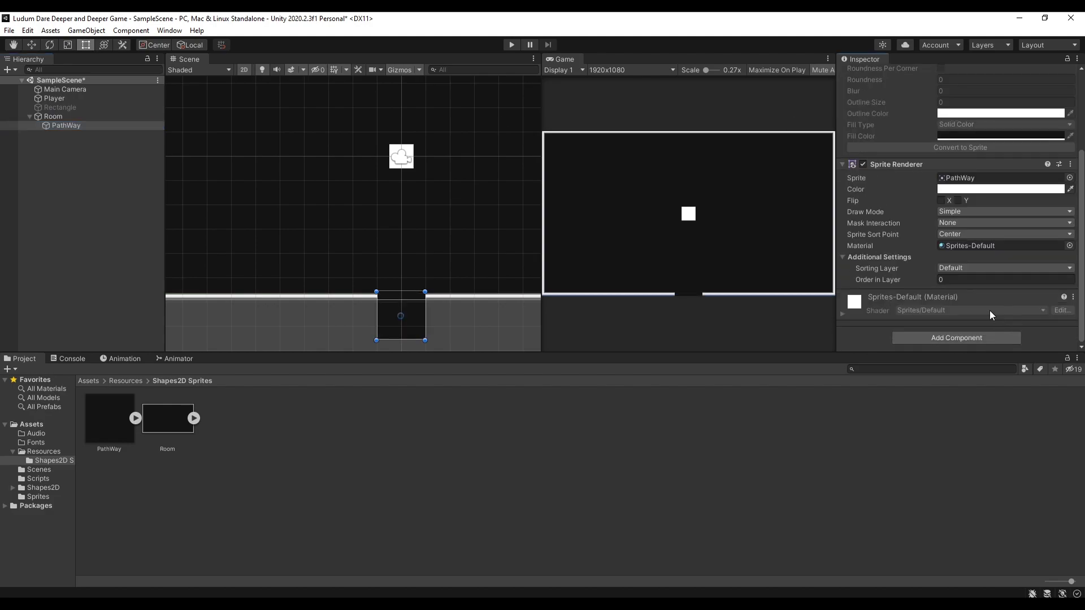
left_click(960, 334)
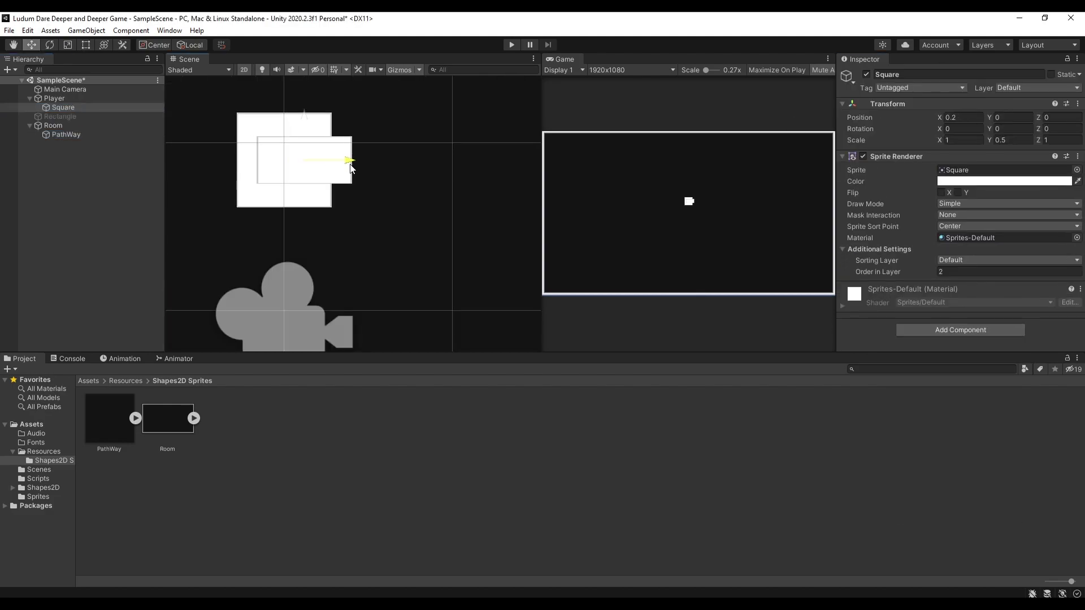
Move the Player's Square child to X 0.576 and darken its sprite color to gray.
left_click_drag(351, 165, 387, 165)
left_click(962, 181)
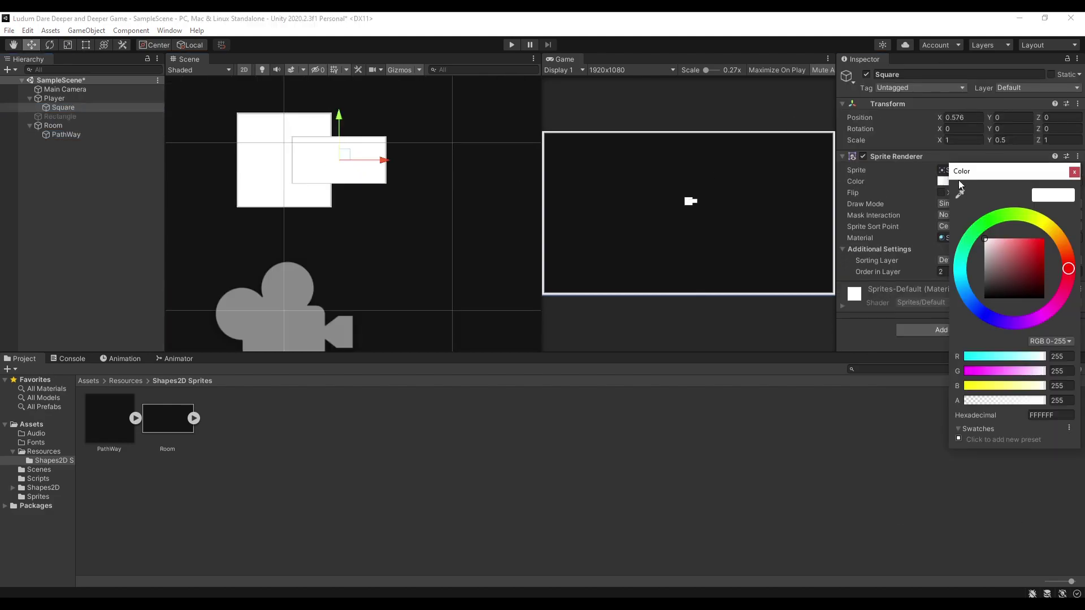
left_click_drag(989, 283, 950, 280)
left_click(666, 253)
key("shift+space")
key("shift+space")
scroll(356, 197, "up", 8)
key("t")
key("r")
key("t")
key("e")
key("r")
key("t")
key("e")
key("r")
key("w")
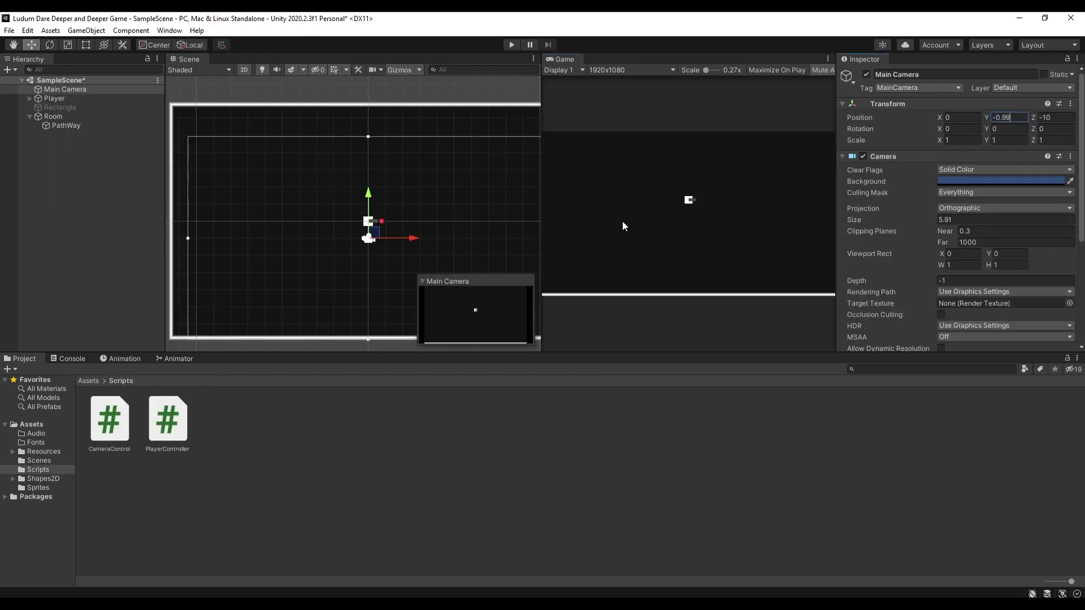
Playtest the player's movement and gun aiming with the adjusted camera.
key("shift+space")
key("shift+space")
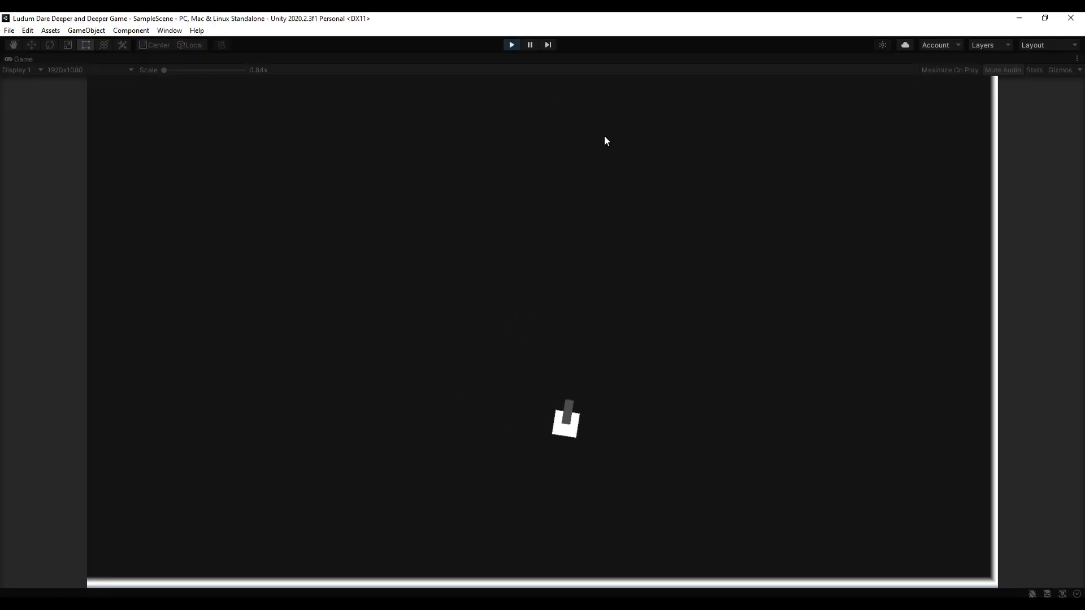
key("w")
key("a")
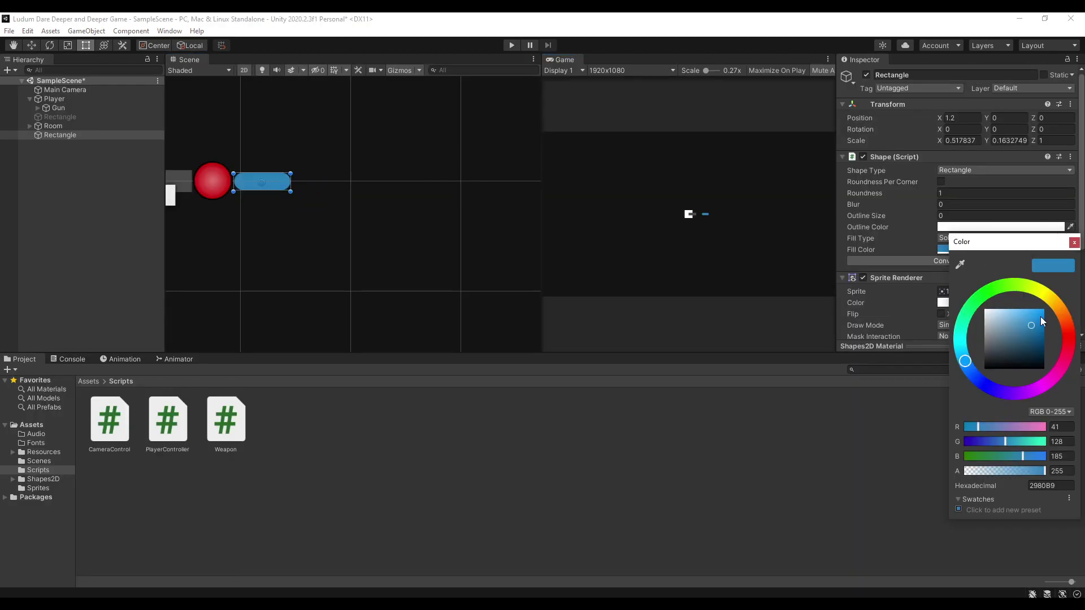
Close the color choice for the blue bullet Rectangle and set its outline size to 0.01.
left_click(761, 283)
left_click_drag(882, 215, 876, 213)
left_click(946, 215)
type("0.01")
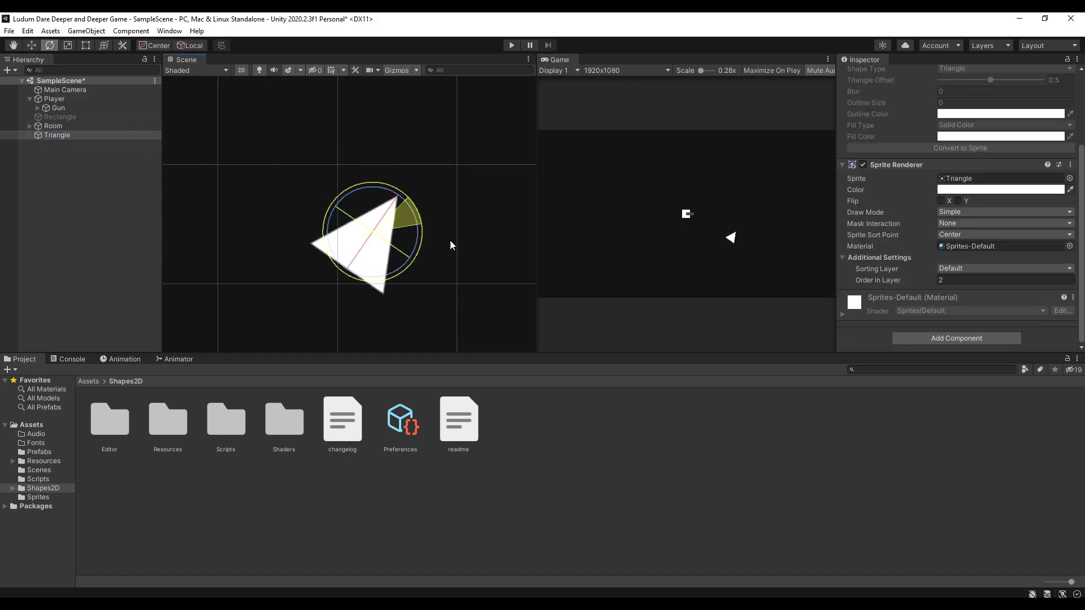
Add the Circle sprite from the Sprites folder to the scene as a new object next to the Triangle.
left_click(78, 146)
left_click(67, 135)
key("w")
scroll(330, 237, "down", 3)
left_click(87, 380)
left_click(39, 496)
left_click_drag(167, 419, 82, 149)
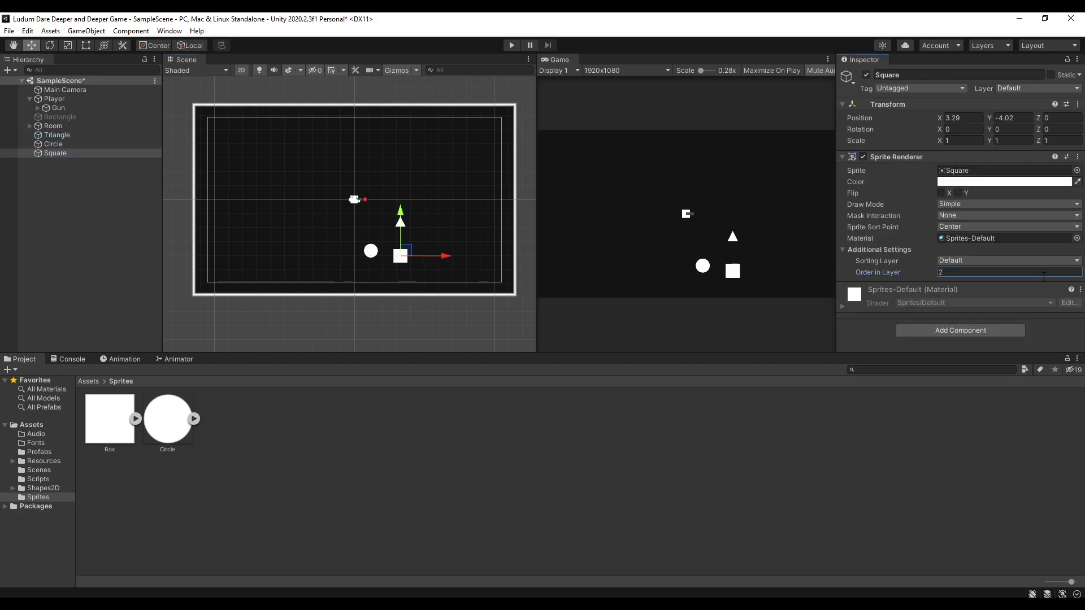
Set the sprite color of the Triangle, Circle and Square objects together to red.
left_click(56, 135)
left_click(55, 153, "shift")
left_click(1003, 181)
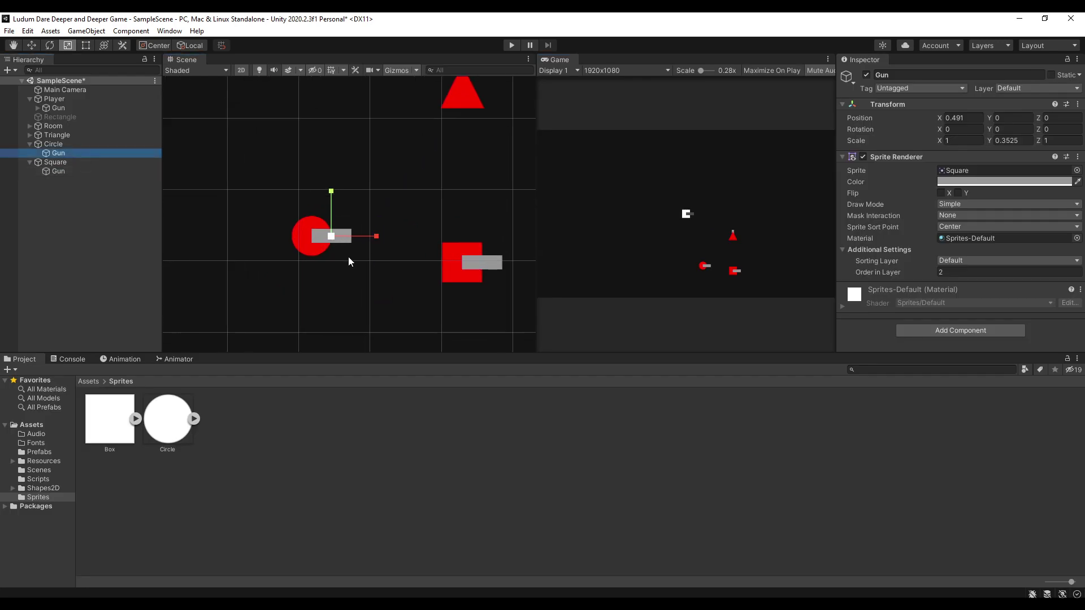
Scale the Square's Gun down to about 0.725 by 0.247 and position it at X 0.447.
scroll(355, 225, "up", 5)
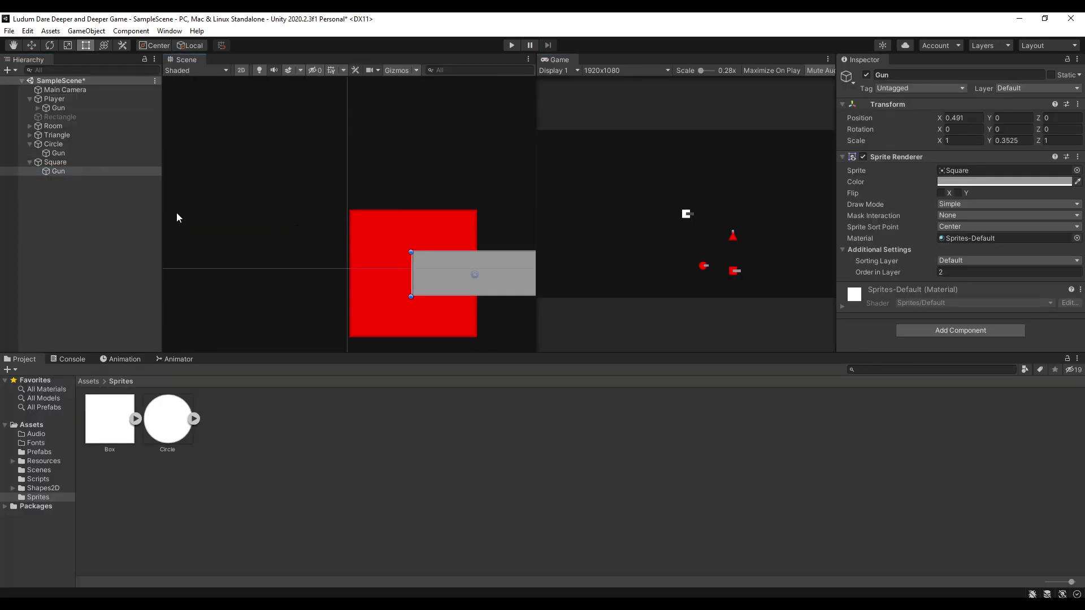
key("r")
key("f")
left_click_drag(399, 252, 388, 257)
key("w")
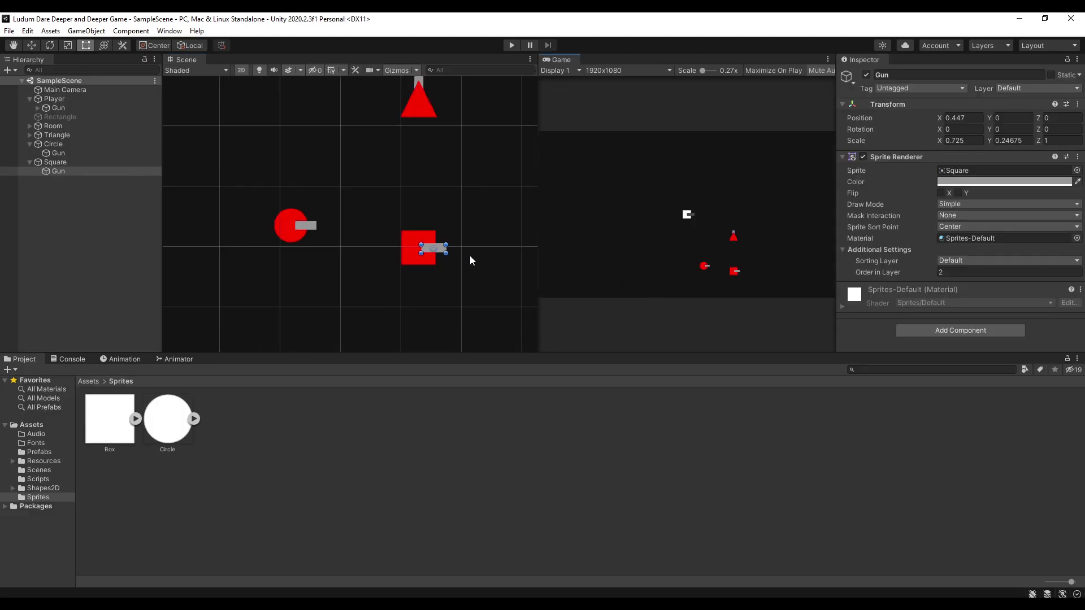
scroll(452, 256, "down", 3)
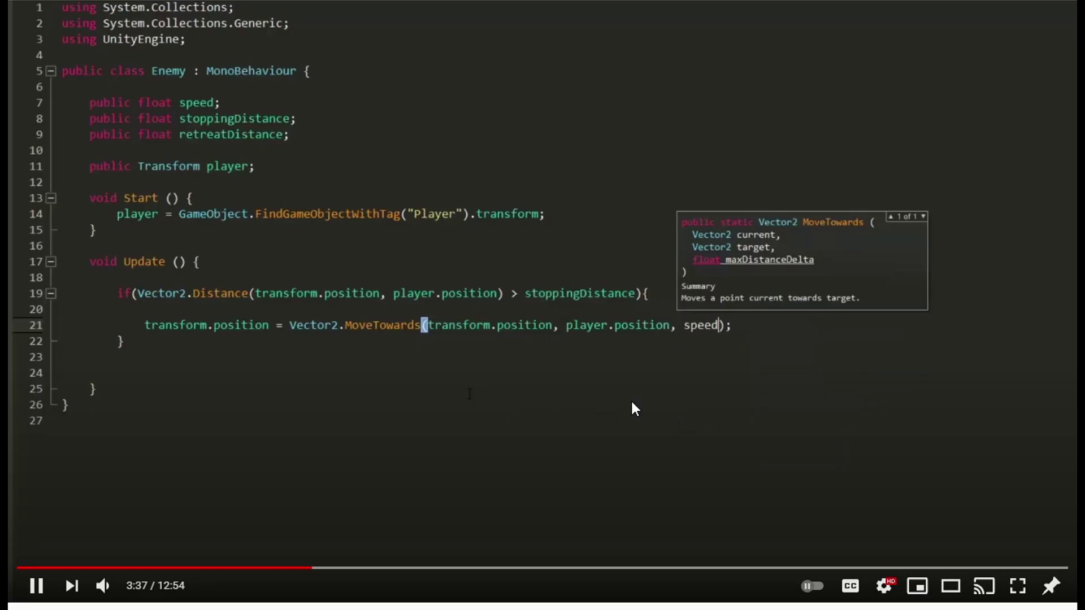
Switch to the video tutorial on the Enemy follow-and-retreat script and skip forward through it.
key("Right")
key("Right")
key("Right")
key("Right")
key("Right")
key("Right")
key("Right")
key("Right")
key("Right")
key("Right")
key("Right")
key("Right")
key("Right")
key("Right")
key("Right")
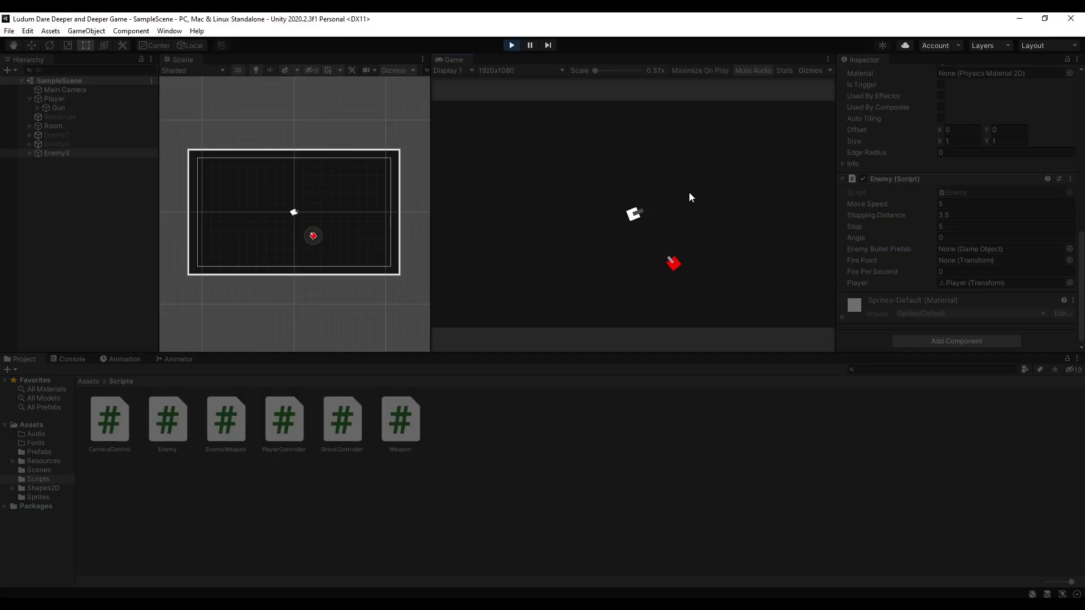
Playtest how EnemyS follows and faces the player by moving the player around the room.
key("a")
key("w")
key("d")
key("s")
key("a")
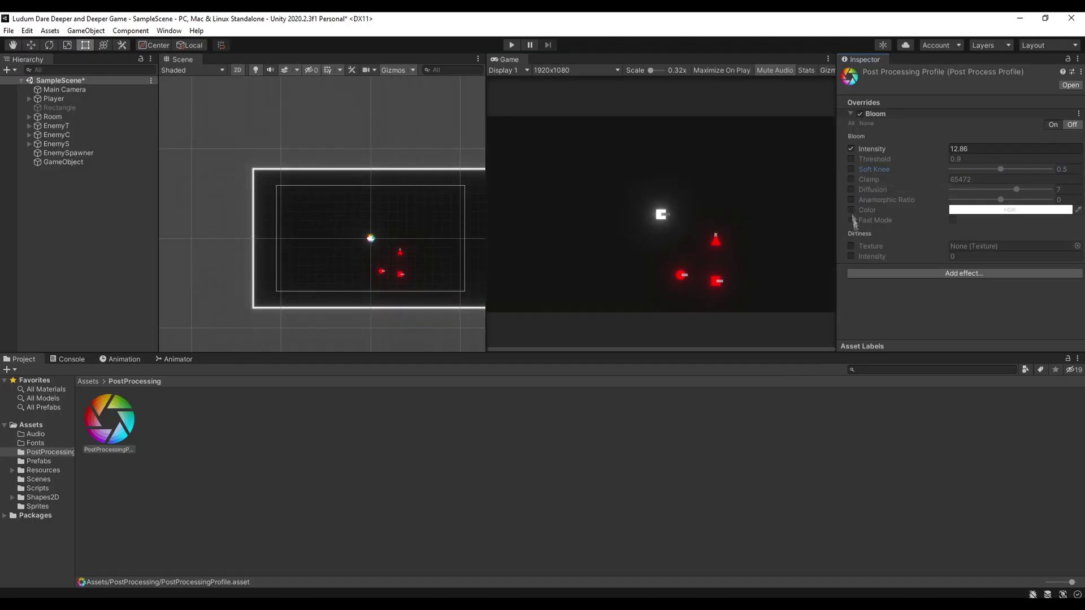
Enable the Clamp and Diffusion overrides of the Bloom effect in the post-processing profile.
left_click(850, 179)
left_click(850, 190)
Playtest the game with the bloom glow, moving the player around and shooting at the spawned enemies.
key("ctrl+p")
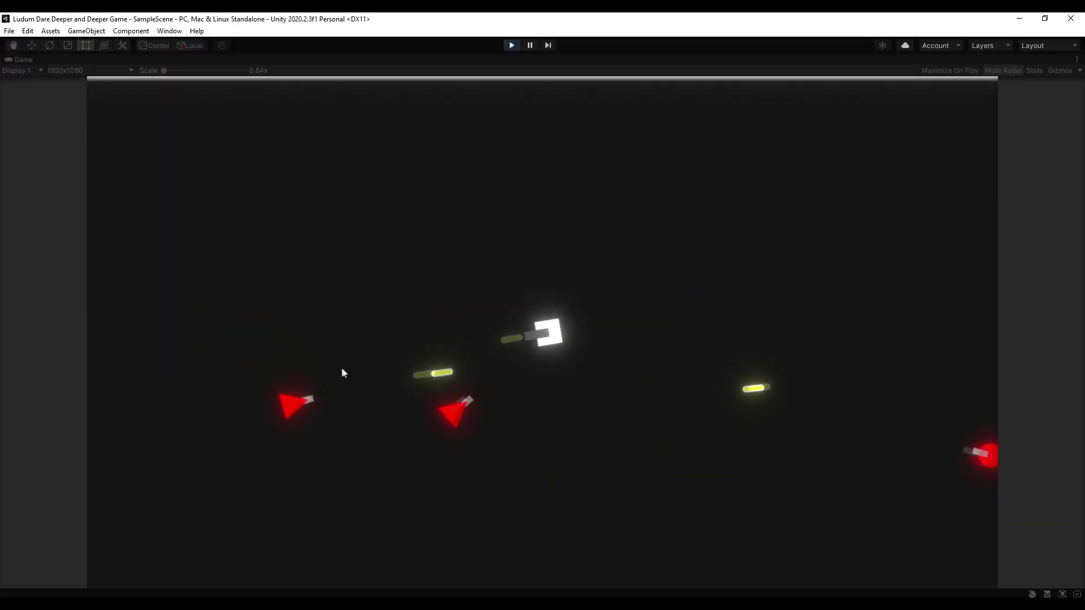
key("w")
key("d")
left_click(349, 395)
left_click(353, 361)
left_click(452, 277)
key("s")
key("a")
left_click(672, 222)
key("s")
left_click(734, 184)
left_click(829, 141)
key("a")
left_click(866, 192)
left_click(879, 317)
left_click(883, 386)
left_click(937, 420)
mouse_move(942, 419)
left_mouse_down()
mouse_move(973, 448)
mouse_move(927, 469)
mouse_move(616, 454)
mouse_move(358, 517)
mouse_move(256, 419)
mouse_move(293, 405)
mouse_move(479, 389)
mouse_move(574, 394)
mouse_move(577, 358)
mouse_move(519, 341)
mouse_move(534, 290)
mouse_move(554, 292)
mouse_move(534, 254)
mouse_move(666, 297)
mouse_move(432, 297)
mouse_move(495, 315)
mouse_move(666, 419)
mouse_move(732, 415)
mouse_move(808, 432)
mouse_move(944, 244)
mouse_move(899, 228)
mouse_move(815, 160)
mouse_move(778, 197)
mouse_move(653, 177)
mouse_move(636, 197)
mouse_move(693, 231)
mouse_move(692, 169)
mouse_move(705, 257)
mouse_move(677, 401)
mouse_move(621, 264)
mouse_move(607, 261)
mouse_move(683, 344)
mouse_move(662, 267)
mouse_move(553, 225)
mouse_move(364, 309)
mouse_move(473, 338)
mouse_move(520, 391)
mouse_move(620, 421)
mouse_move(791, 440)
mouse_move(873, 400)
mouse_move(545, 264)
mouse_move(646, 275)
mouse_move(728, 255)
mouse_move(501, 171)
mouse_move(575, 183)
mouse_move(731, 327)
left_mouse_up()
key("w")
key("d")
key("a")
key("d")
key("w")
key("a")
key("s")
key("s")
key("d")
key("w")
key("w")
key("a")
key("s")
key("d")
key("a")
key("w")
key("d")
key("s")
key("d")
key("w")
key("a")
key("d")
key("s")
key("a")
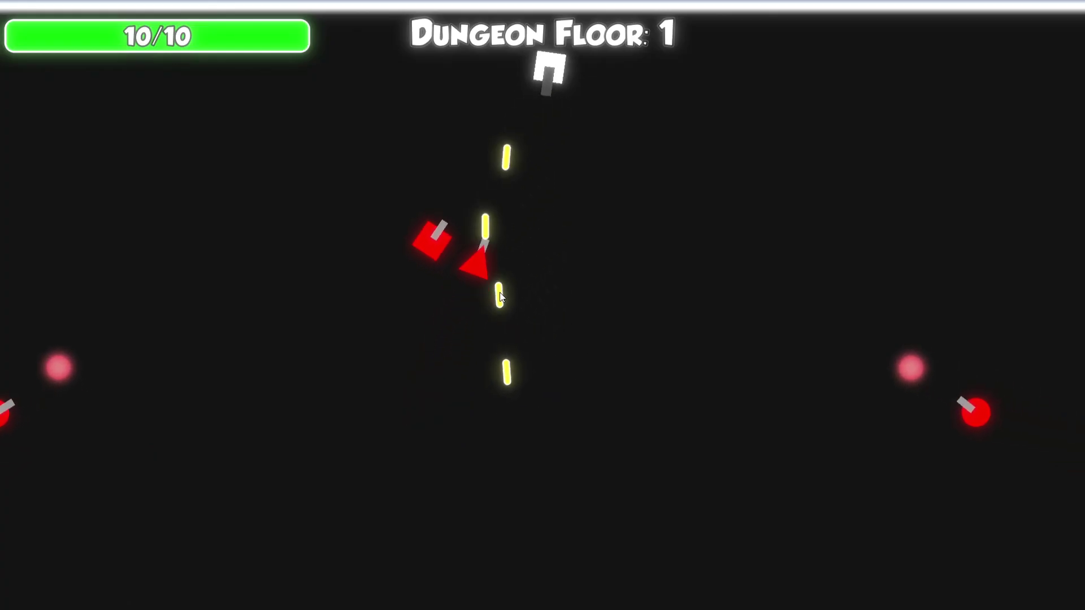
key("d")
mouse_move(373, 208)
left_mouse_down()
mouse_move(409, 183)
mouse_move(530, 176)
mouse_move(782, 201)
mouse_move(851, 195)
left_mouse_up()
key("s")
key("a")
key("a")
key("s")
key("a")
mouse_move(713, 199)
left_mouse_down()
mouse_move(790, 271)
mouse_move(567, 254)
mouse_move(309, 280)
mouse_move(288, 324)
mouse_move(304, 410)
mouse_move(298, 398)
mouse_move(368, 423)
mouse_move(573, 430)
mouse_move(747, 452)
mouse_move(853, 486)
mouse_move(861, 435)
mouse_move(736, 412)
mouse_move(743, 319)
mouse_move(677, 170)
mouse_move(599, 173)
mouse_move(584, 284)
left_mouse_up()
key("s")
key("d")
key("d")
key("w")
key("s")
key("w")
key("a")
key("w")
key("s")
key("d")
key("w")
key("s")
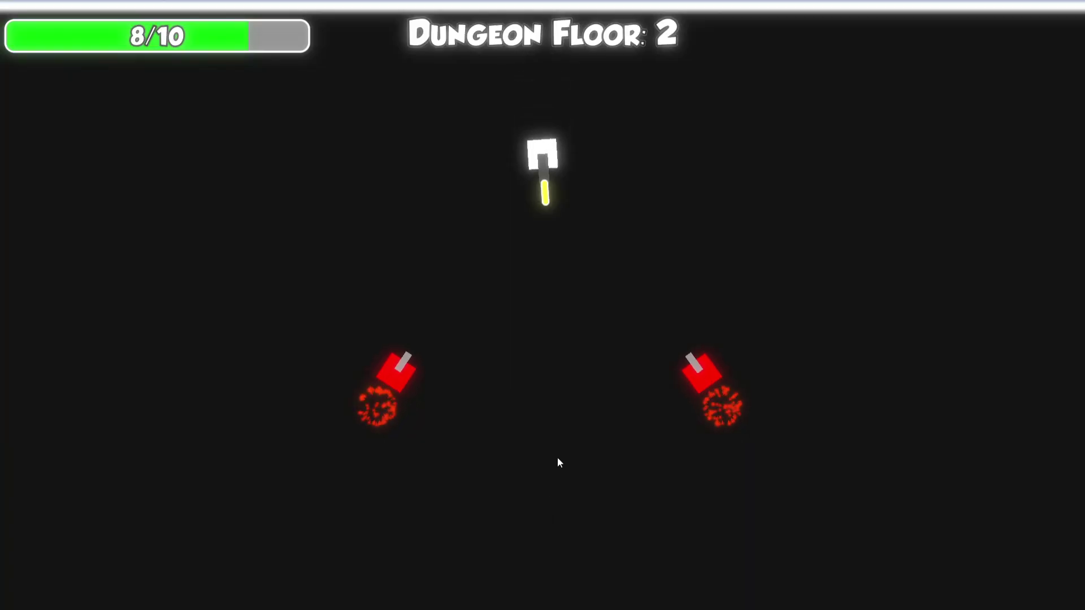
key("s")
key("d")
mouse_move(557, 457)
left_mouse_down()
mouse_move(355, 357)
mouse_move(336, 299)
mouse_move(418, 306)
mouse_move(550, 263)
mouse_move(706, 186)
mouse_move(825, 272)
mouse_move(862, 327)
left_mouse_up()
key("a")
key("s")
key("a")
key("s")
key("w")
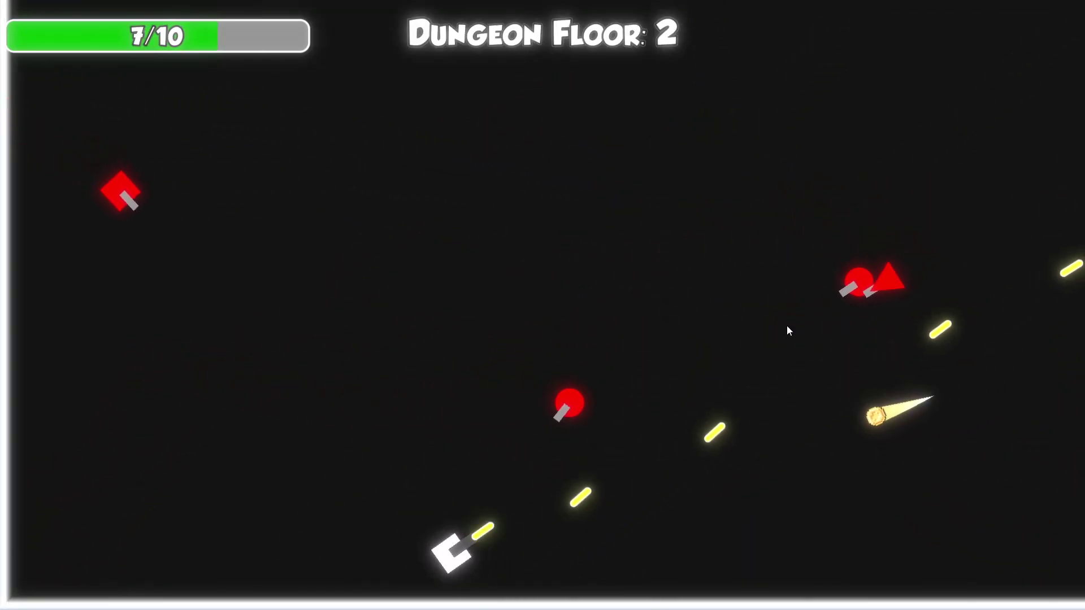
mouse_move(564, 472)
left_mouse_down()
mouse_move(592, 481)
mouse_move(563, 459)
mouse_move(312, 392)
mouse_move(456, 338)
mouse_move(574, 226)
mouse_move(645, 263)
mouse_move(734, 336)
left_mouse_up()
key("d")
key("s")
key("a")
key("a")
key("w")
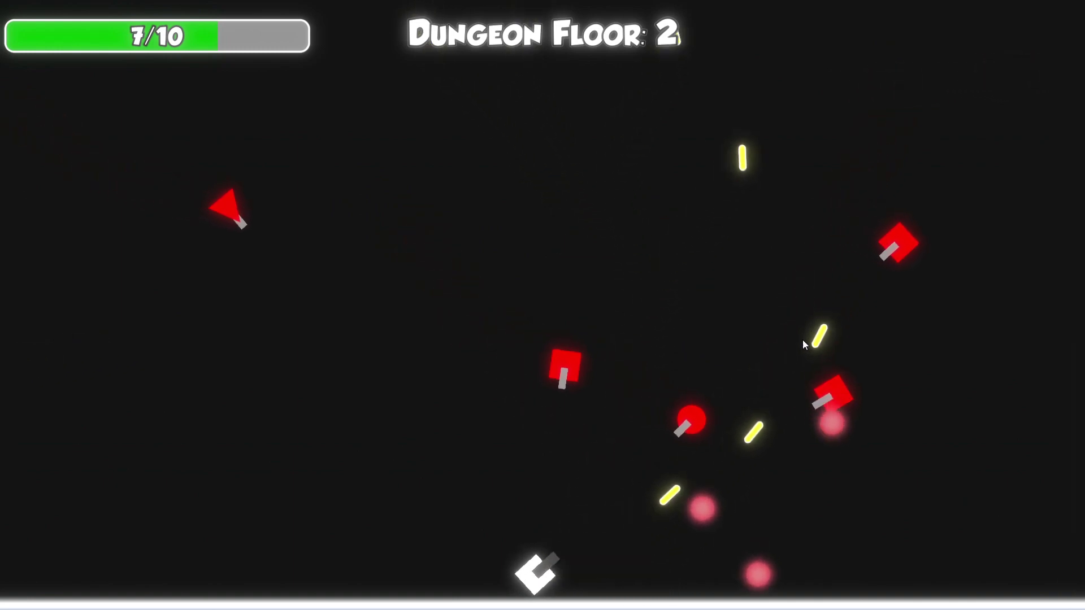
mouse_move(750, 450)
left_mouse_down()
mouse_move(500, 424)
mouse_move(424, 437)
mouse_move(659, 461)
mouse_move(630, 433)
mouse_move(503, 394)
mouse_move(511, 309)
mouse_move(492, 314)
mouse_move(518, 271)
mouse_move(626, 181)
mouse_move(629, 146)
mouse_move(537, 164)
mouse_move(603, 209)
mouse_move(747, 360)
mouse_move(886, 408)
mouse_move(726, 446)
mouse_move(575, 443)
mouse_move(544, 464)
mouse_move(434, 366)
mouse_move(574, 354)
mouse_move(697, 210)
mouse_move(745, 195)
mouse_move(713, 248)
mouse_move(796, 330)
mouse_move(767, 335)
mouse_move(664, 452)
mouse_move(575, 447)
mouse_move(514, 378)
mouse_move(520, 319)
mouse_move(743, 292)
mouse_move(721, 283)
mouse_move(833, 284)
left_mouse_up()
key("d")
key("a")
key("d")
key("w")
key("s")
key("a")
key("d")
key("s")
key("a")
key("w")
key("w")
key("d")
key("s")
key("a")
key("w")
key("d")
key("s")
key("d")
key("s")
key("a")
key("a")
key("w")
mouse_move(746, 413)
left_mouse_down()
mouse_move(606, 473)
mouse_move(441, 355)
mouse_move(455, 291)
mouse_move(601, 266)
mouse_move(591, 332)
mouse_move(656, 307)
left_mouse_up()
key("d")
key("d")
key("s")
key("s")
key("a")
key("s")
key("s")
mouse_move(802, 341)
left_mouse_down()
mouse_move(836, 300)
mouse_move(818, 228)
mouse_move(710, 192)
mouse_move(460, 239)
mouse_move(396, 290)
mouse_move(398, 320)
mouse_move(579, 307)
mouse_move(700, 372)
mouse_move(866, 425)
left_mouse_up()
key("s")
key("d")
key("d")
key("s")
key("w")
key("s")
key("a")
key("w")
key("w")
key("a")
key("s")
key("d")
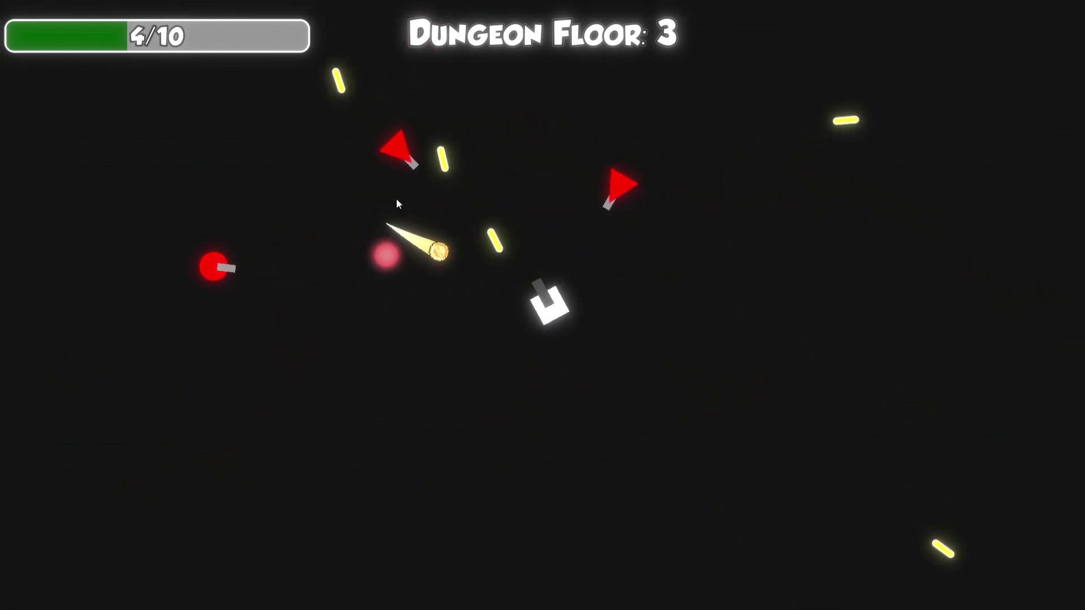
key("s")
key("a")
key("w")
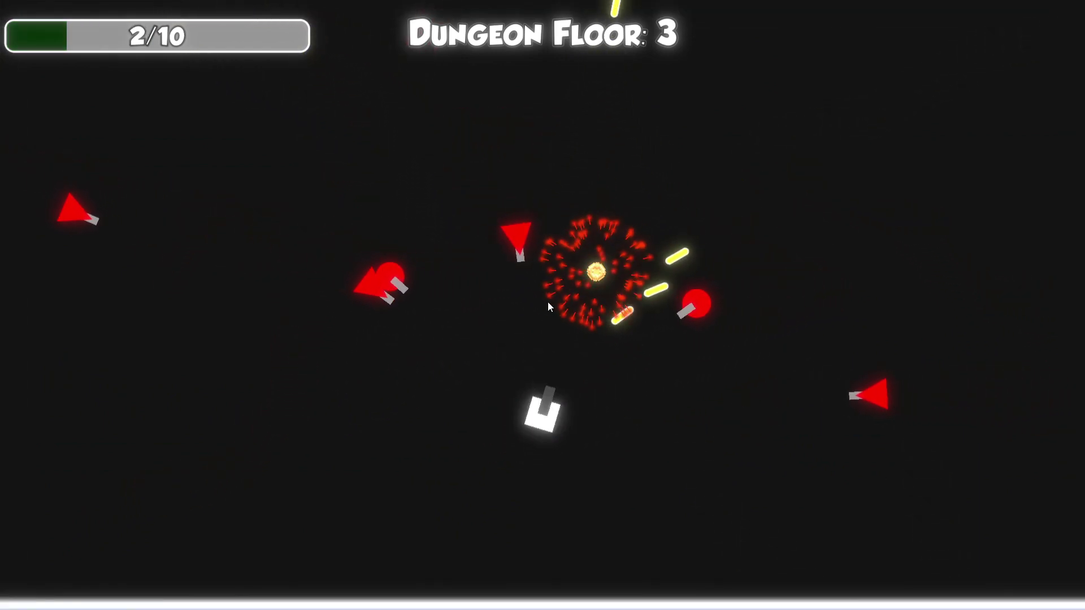